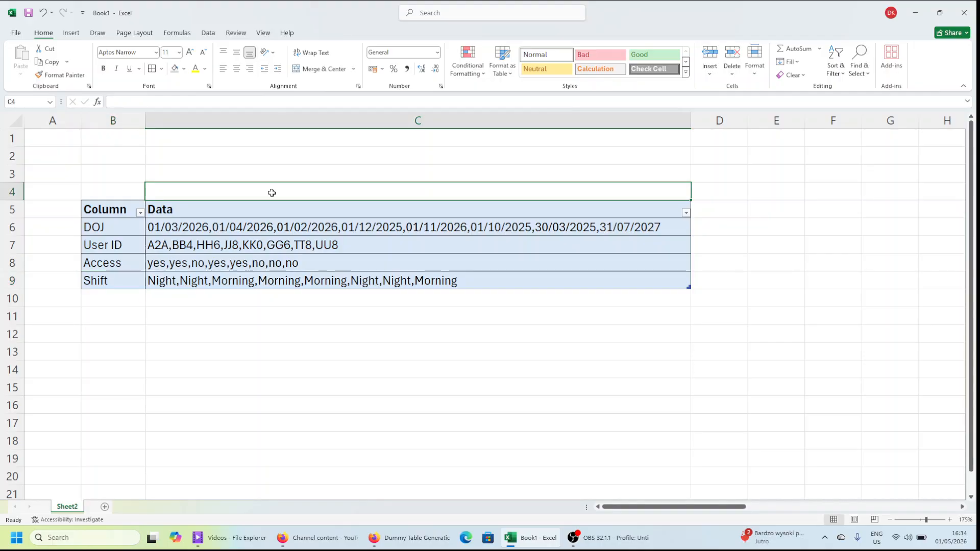
Step: Examine the column names and comma-separated values in the source table at B5:C9
{"action": "key", "text": "Left"}
{"action": "key", "text": "Down"}
{"action": "key", "text": "ctrl+shift+Down"}
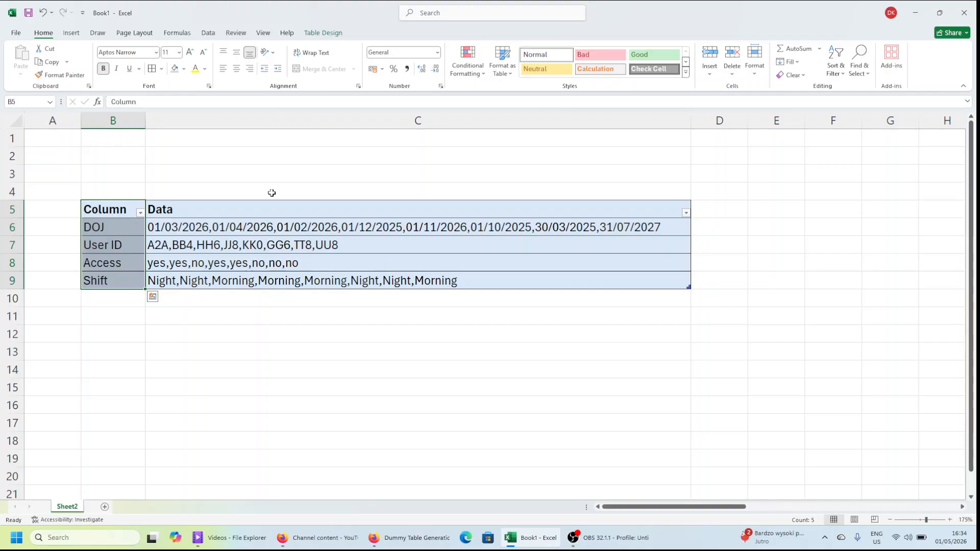
{"action": "key", "text": "Down"}
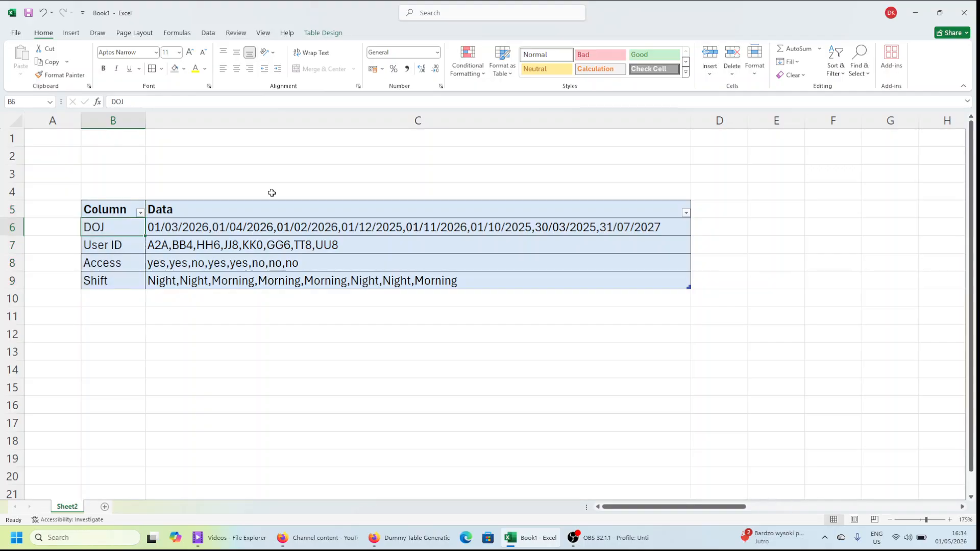
{"action": "left_click", "coordinate": [129, 262]}
{"action": "left_click", "coordinate": [124, 277]}
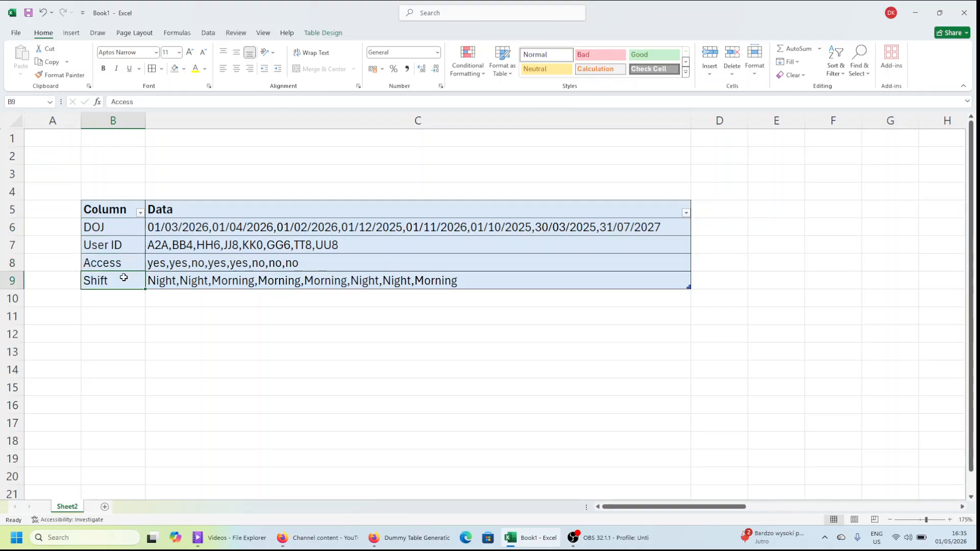
{"action": "left_click", "coordinate": [226, 209]}
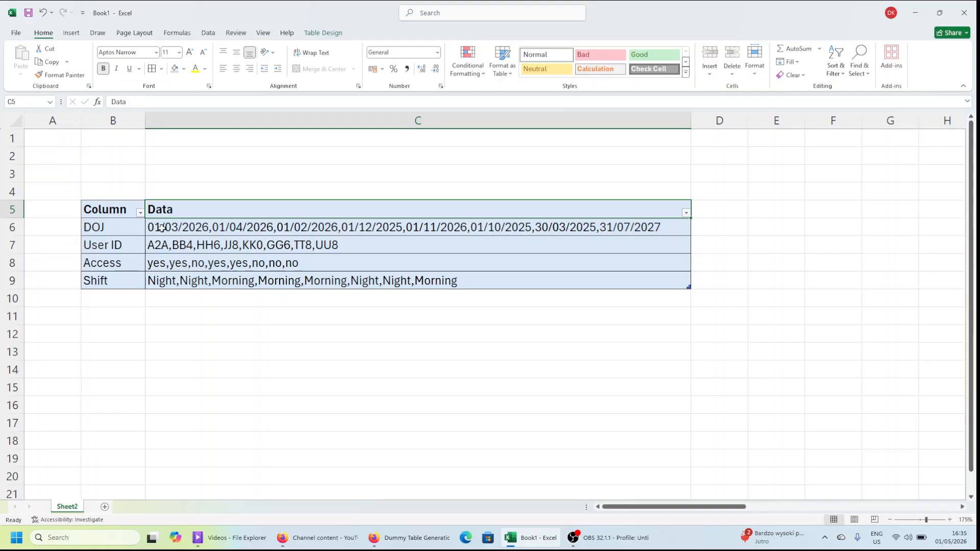
{"action": "left_click", "coordinate": [108, 229]}
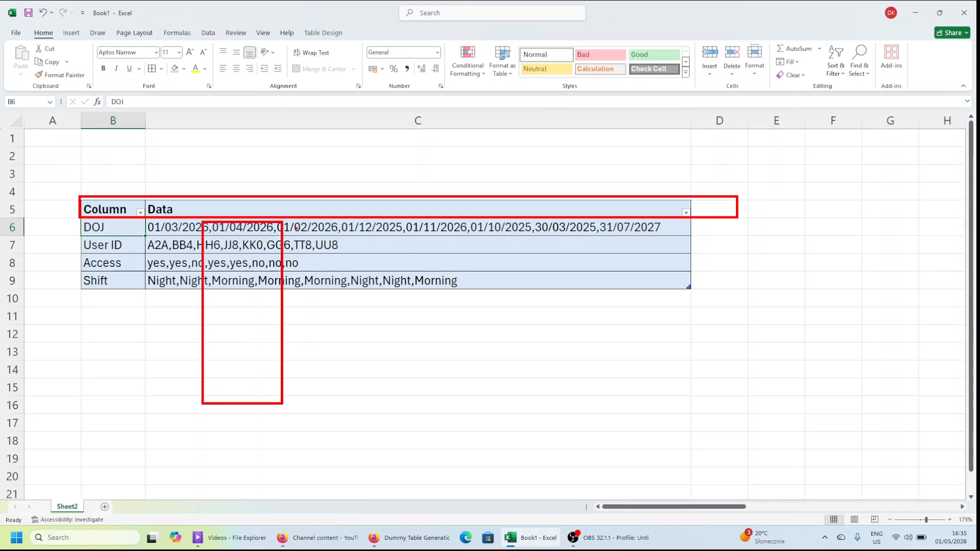
{"action": "left_click_drag", "start_coordinate": [297, 228], "coordinate": [373, 397]}
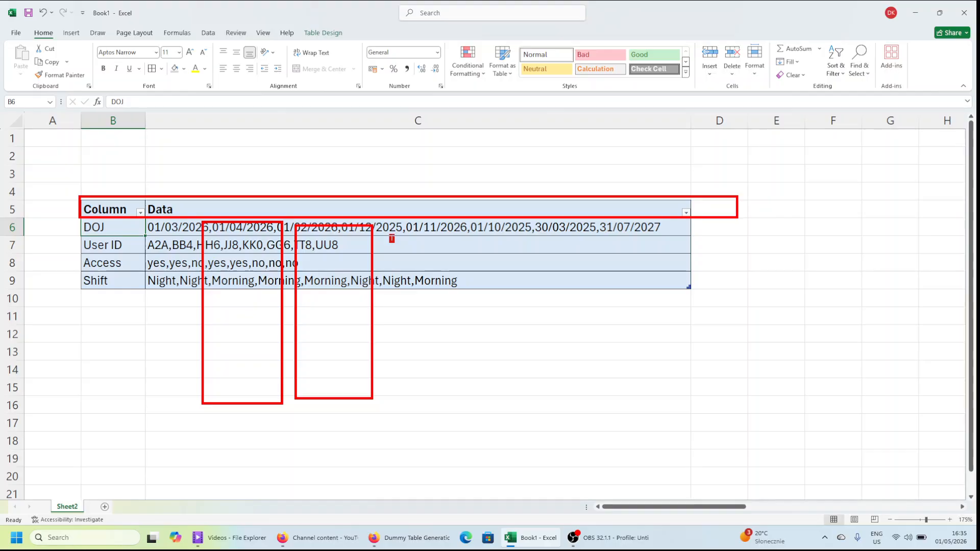
{"action": "left_click_drag", "start_coordinate": [390, 235], "coordinate": [461, 408]}
{"action": "mouse_move", "coordinate": [482, 235]}
{"action": "left_mouse_down"}
{"action": "mouse_move", "coordinate": [588, 365]}
{"action": "mouse_move", "coordinate": [603, 407]}
{"action": "mouse_move", "coordinate": [590, 417]}
{"action": "left_mouse_up"}
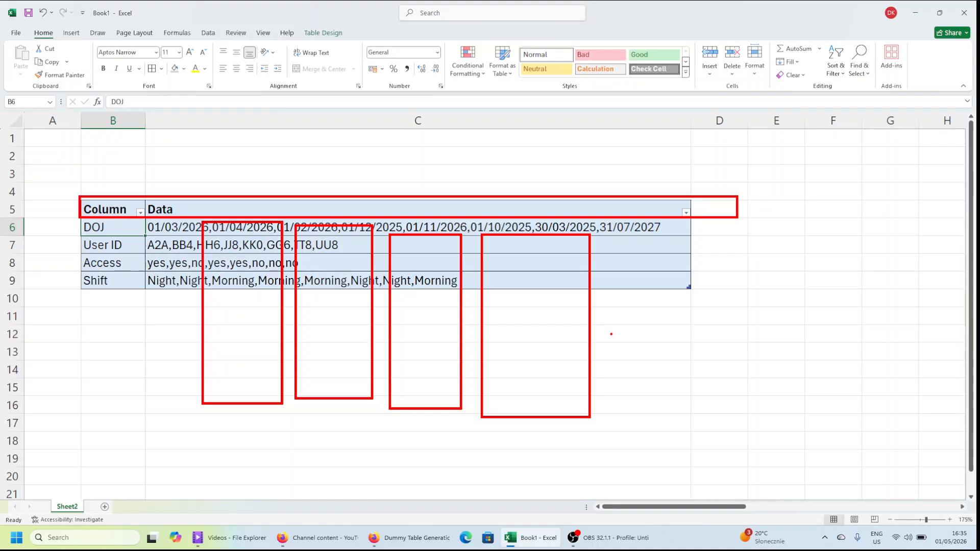
{"action": "key", "text": "Escape"}
{"action": "left_click", "coordinate": [332, 305]}
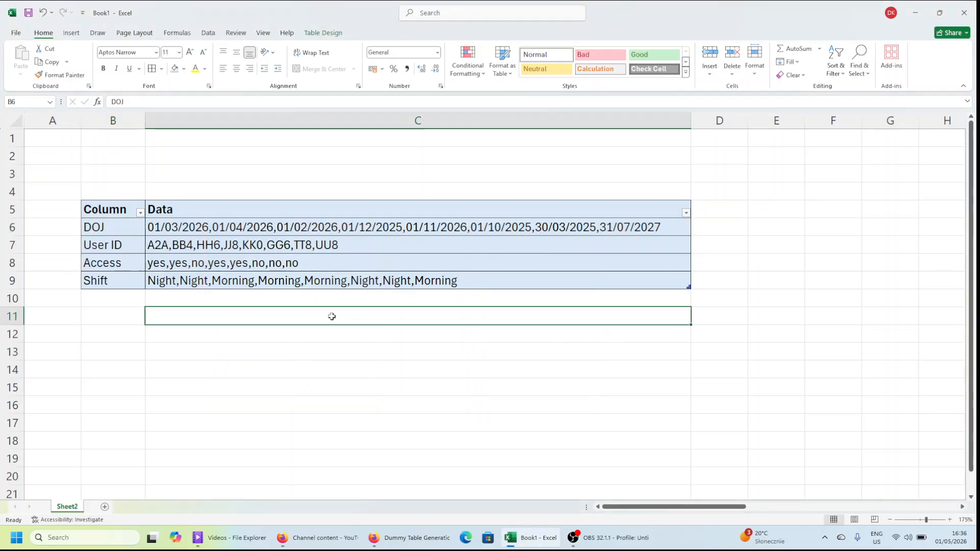
{"action": "key", "text": "Up"}
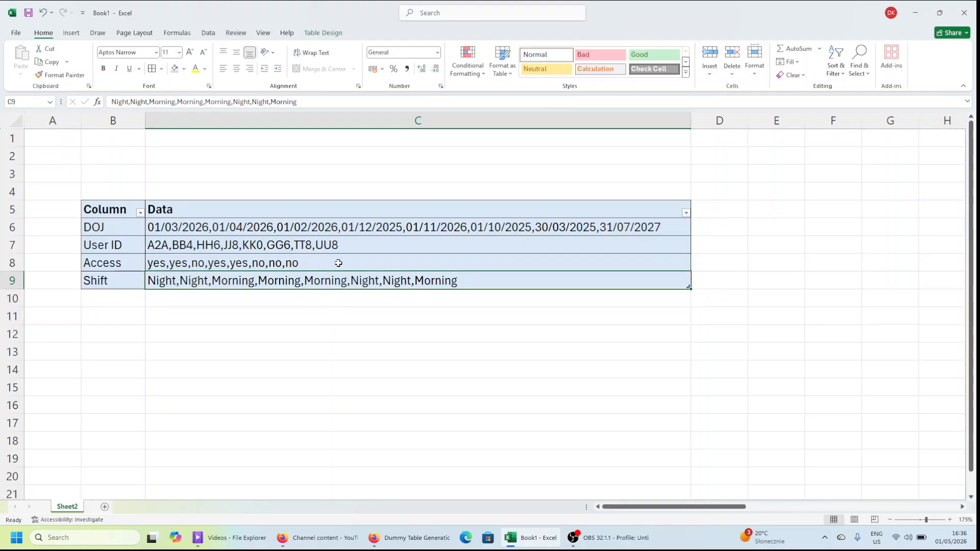
{"action": "left_click", "coordinate": [308, 315]}
{"action": "key", "text": "Up"}
{"action": "key", "text": "Up"}
{"action": "key", "text": "Left"}
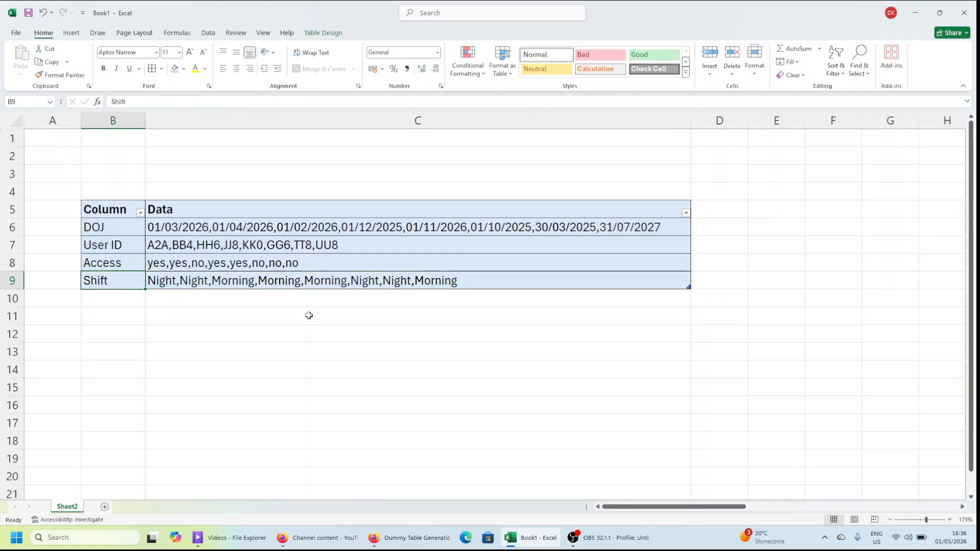
{"action": "key", "text": "shift+Right"}
{"action": "key", "text": "shift+Down"}
{"action": "key", "text": "shift+Down"}
{"action": "key", "text": "shift+Down"}
{"action": "key", "text": "shift+Down"}
{"action": "key", "text": "shift+Down"}
{"action": "key", "text": "shift+Down"}
{"action": "key", "text": "shift+Down"}
{"action": "key", "text": "shift+Down"}
{"action": "key", "text": "shift+Down"}
{"action": "key", "text": "shift+Down"}
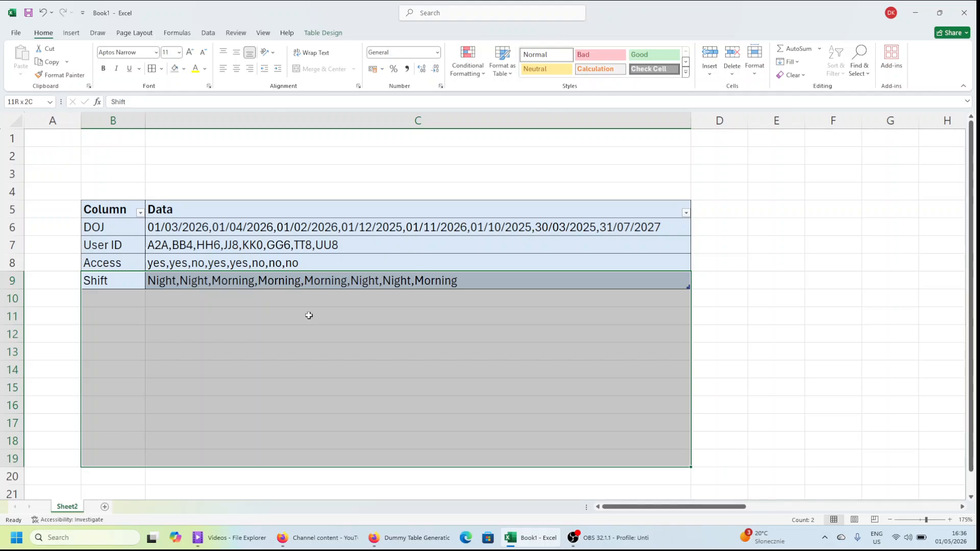
{"action": "left_click", "coordinate": [309, 316]}
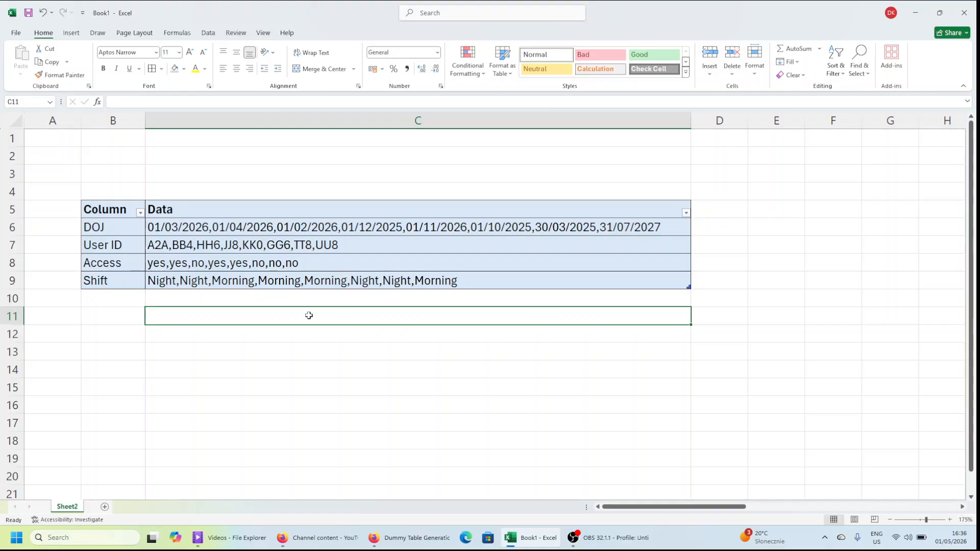
Step: Examine the sample result table in J1:M9, checking its DOJ, User ID, Access and Shift columns
{"action": "key", "text": "Right"}
{"action": "key", "text": "Right"}
{"action": "key", "text": "Right"}
{"action": "key", "text": "Right"}
{"action": "key", "text": "Right"}
{"action": "key", "text": "Right"}
{"action": "key", "text": "Right"}
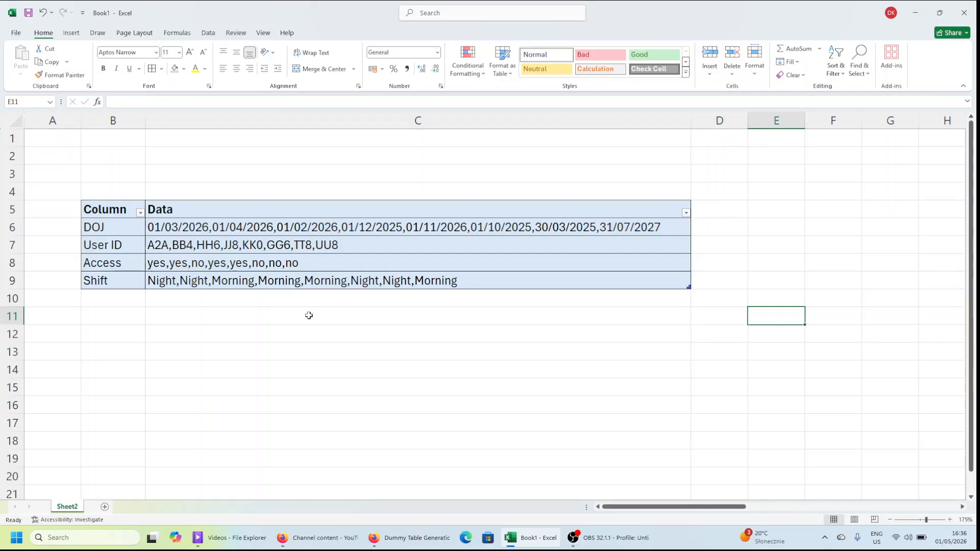
{"action": "key", "text": "Right"}
{"action": "key", "text": "Right"}
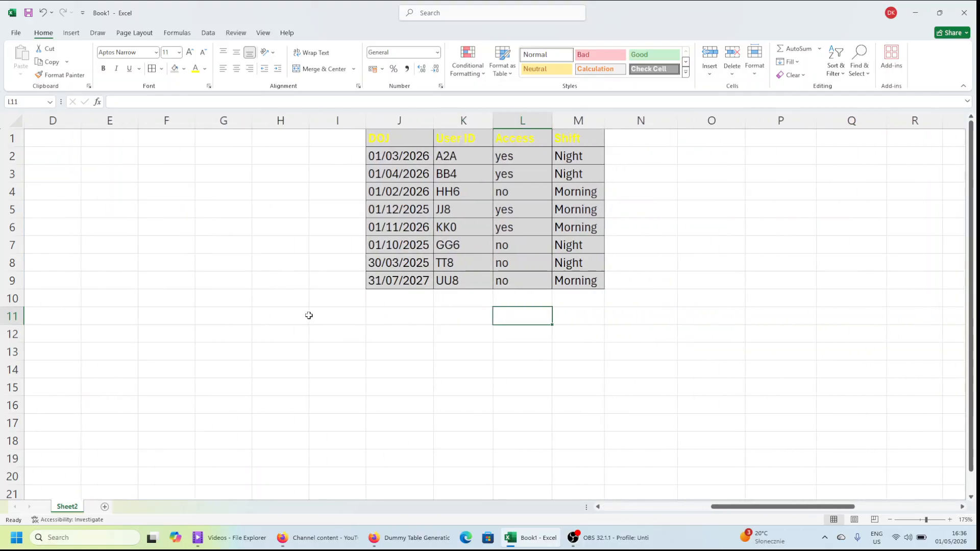
{"action": "left_click", "coordinate": [392, 228]}
{"action": "key", "text": "ctrl+Up"}
{"action": "key", "text": "ctrl+a"}
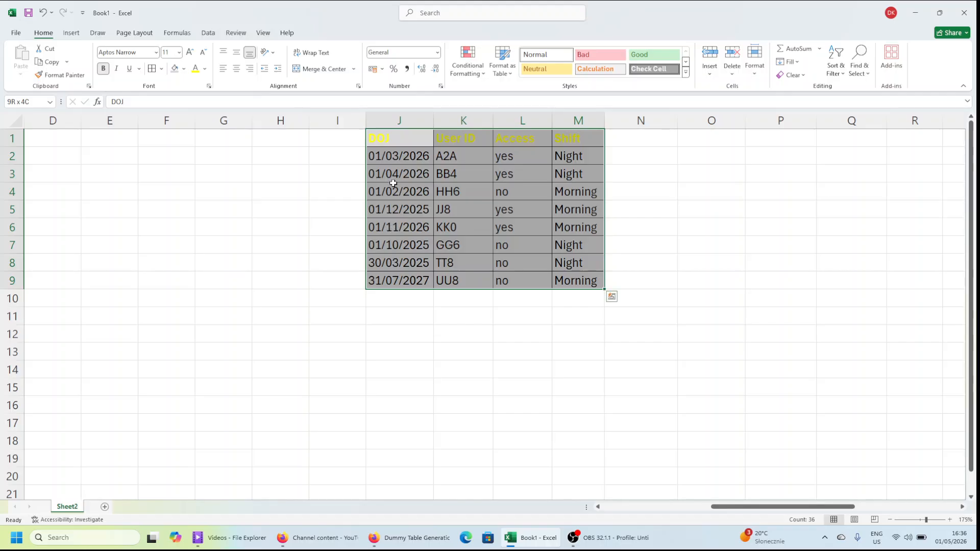
{"action": "left_click", "coordinate": [393, 179]}
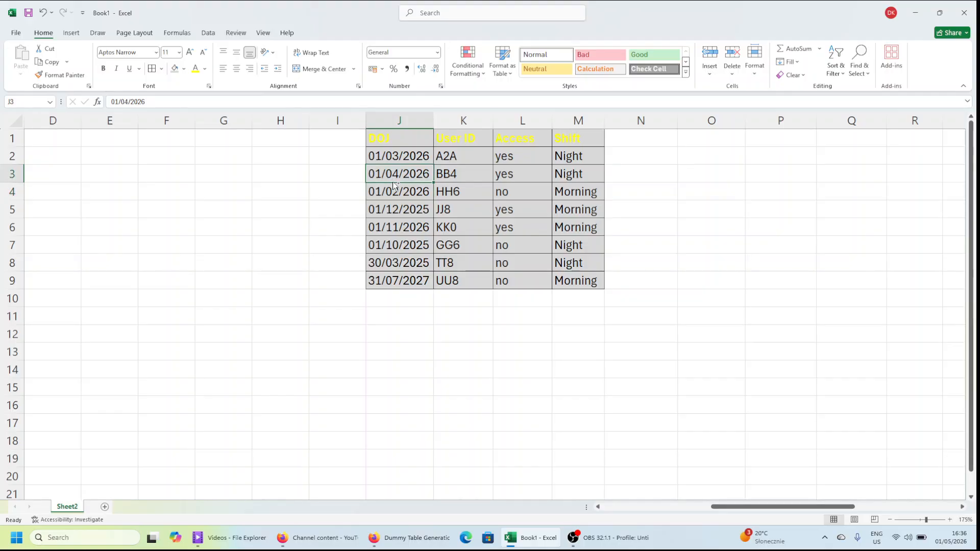
{"action": "key", "text": "Up"}
{"action": "key", "text": "ctrl+shift+Down"}
{"action": "key", "text": "Right"}
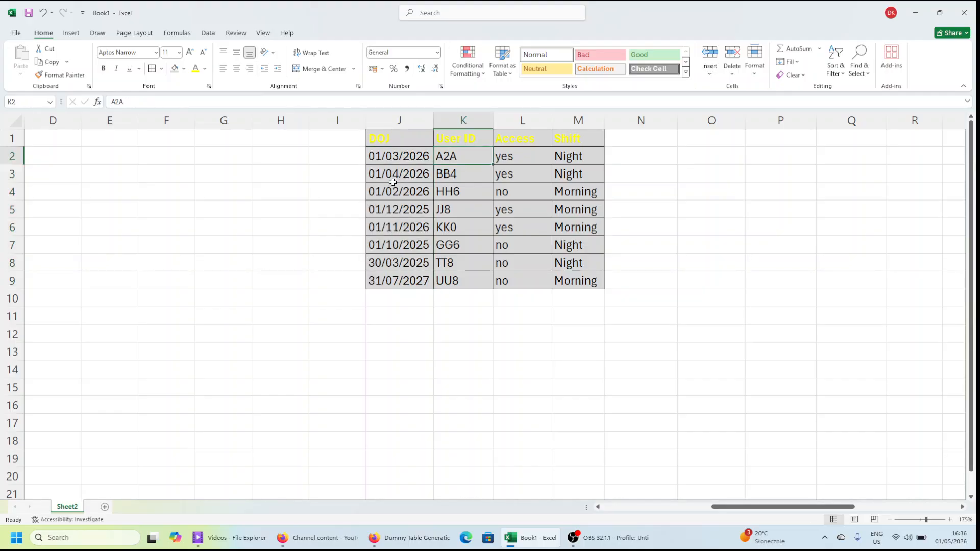
{"action": "key", "text": "ctrl+shift+Down"}
{"action": "key", "text": "Right"}
{"action": "key", "text": "ctrl+shift+Down"}
{"action": "key", "text": "Right"}
{"action": "key", "text": "ctrl+shift+Down"}
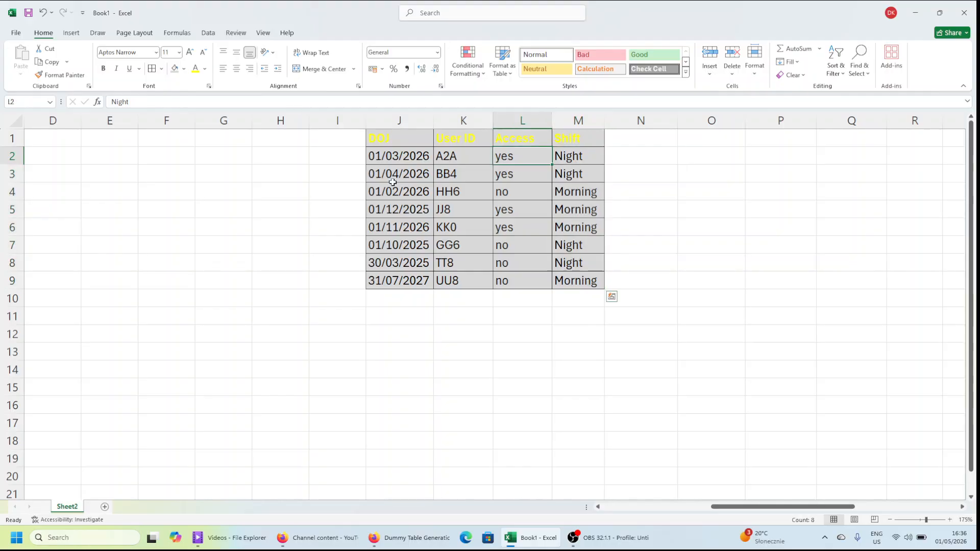
{"action": "key", "text": "Left"}
{"action": "key", "text": "Left"}
{"action": "key", "text": "Left"}
{"action": "key", "text": "ctrl+shift+Down"}
{"action": "key", "text": "ctrl+Left"}
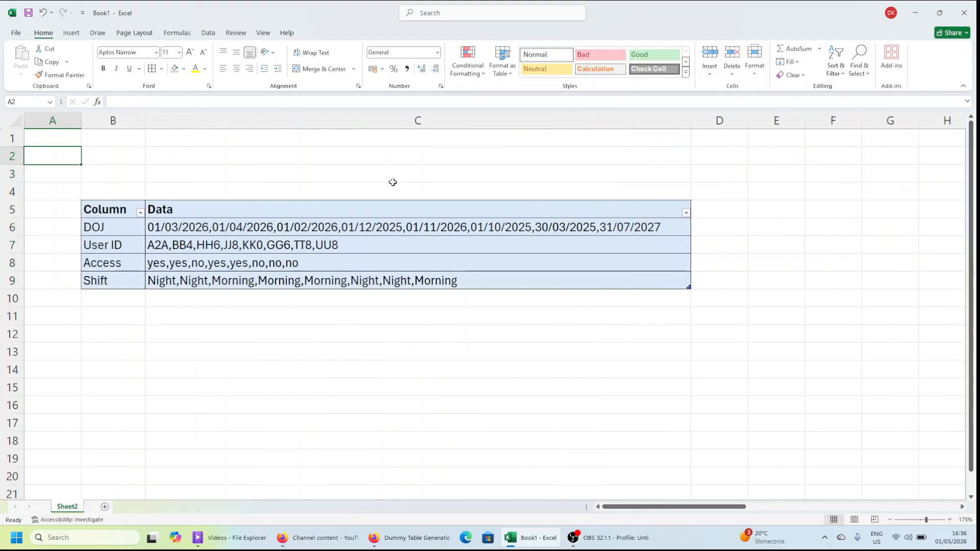
Step: Load the source table with the Column and Data headers into the Power Query Editor
{"action": "left_click", "coordinate": [316, 227]}
{"action": "left_click", "coordinate": [292, 245]}
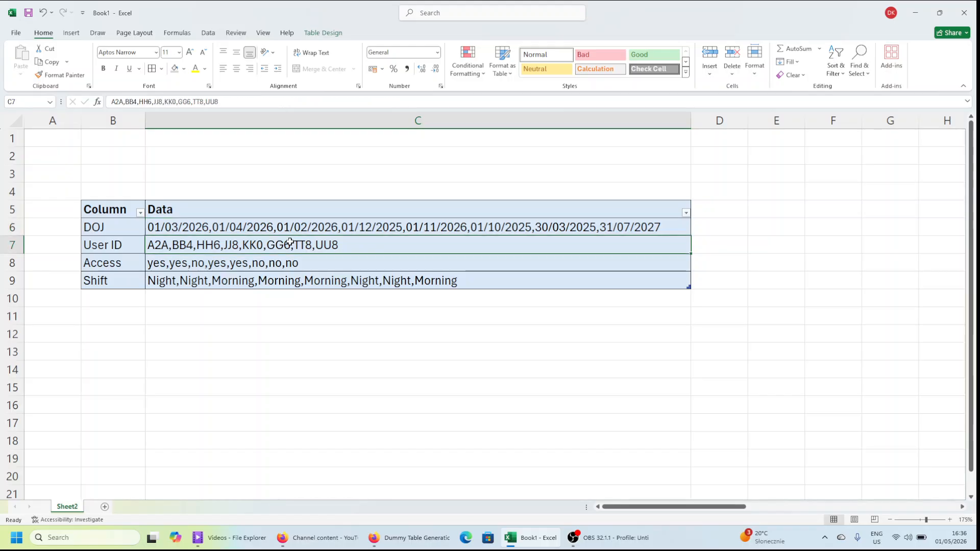
{"action": "left_click", "coordinate": [268, 215]}
{"action": "left_click", "coordinate": [210, 34]}
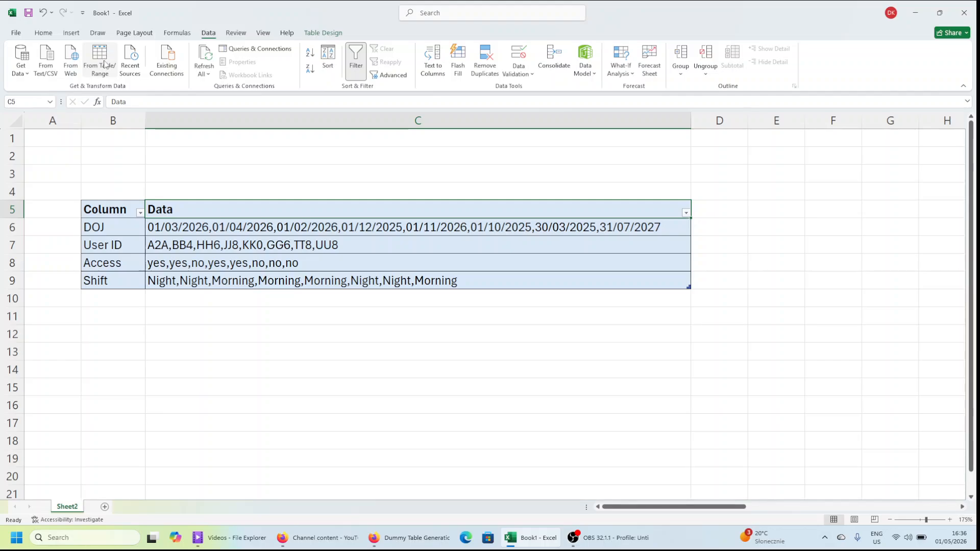
{"action": "left_click", "coordinate": [102, 56]}
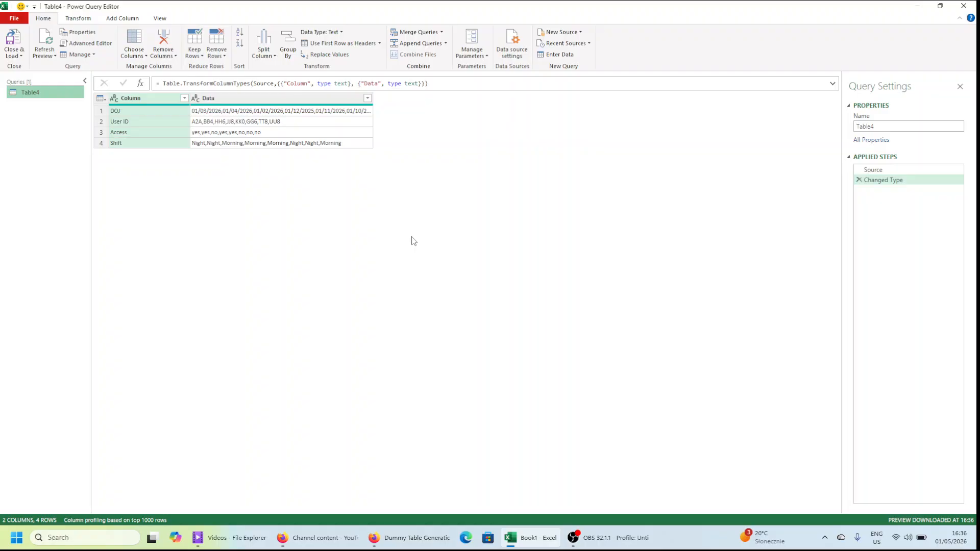
Step: Delete the Changed Type step from the query's applied steps
{"action": "scroll", "coordinate": [413, 241], "scroll_direction": "up", "scroll_amount": 4, "text": "ctrl"}
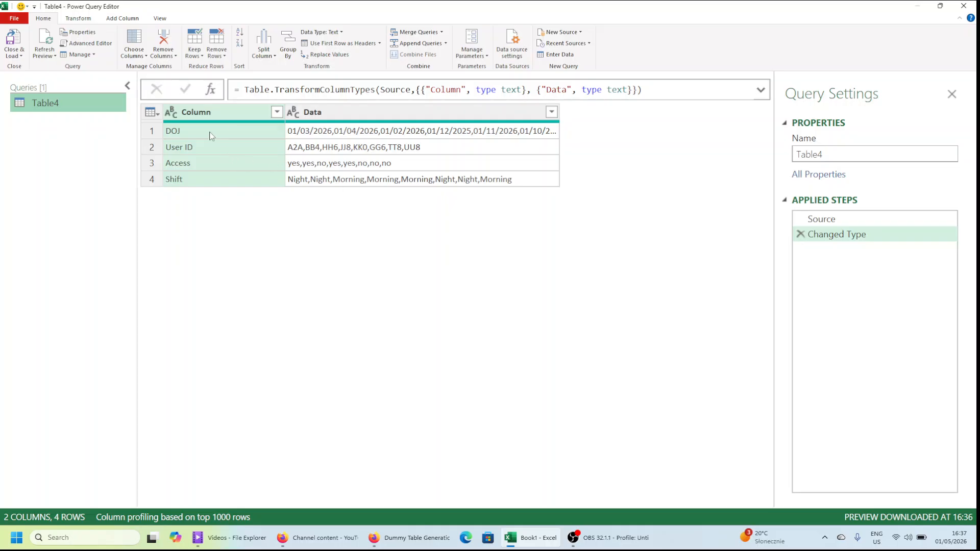
{"action": "left_click", "coordinate": [799, 234]}
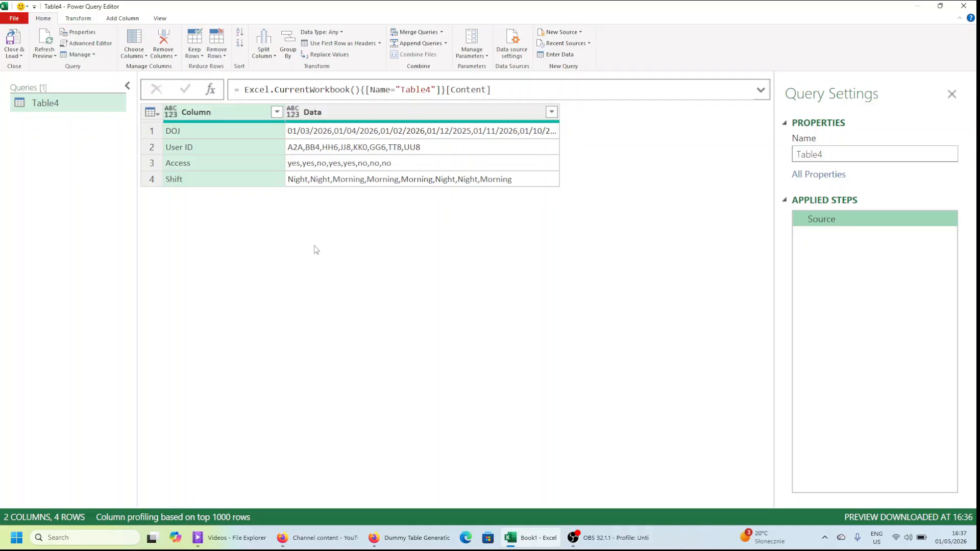
{"action": "key", "text": "ctrl+shift+equal"}
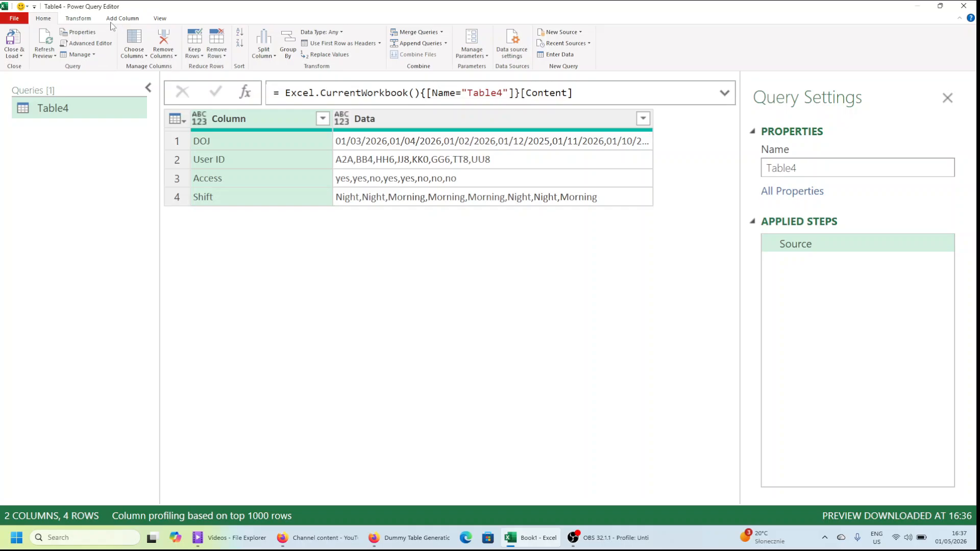
Step: Start a custom column in the query and name it SplitColumns
{"action": "left_click", "coordinate": [125, 19]}
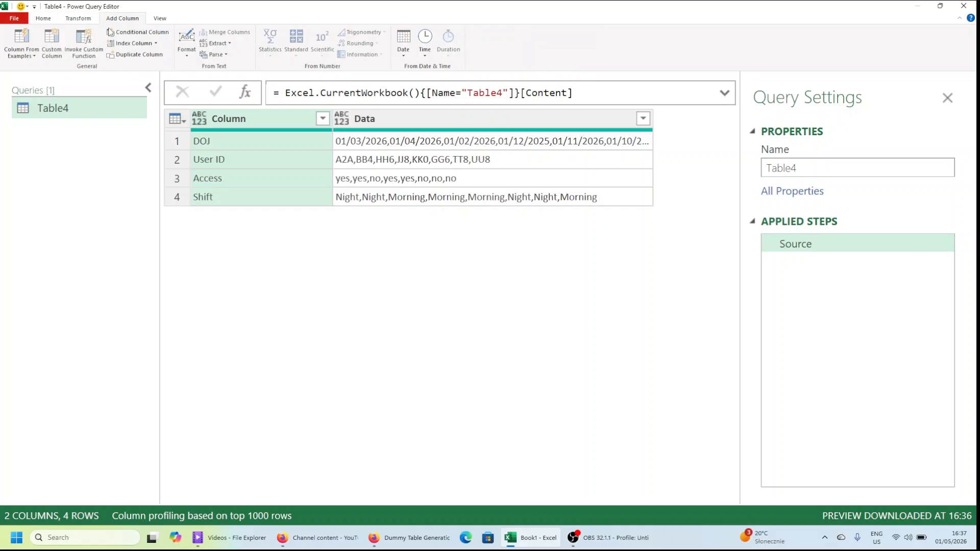
{"action": "left_click", "coordinate": [53, 45]}
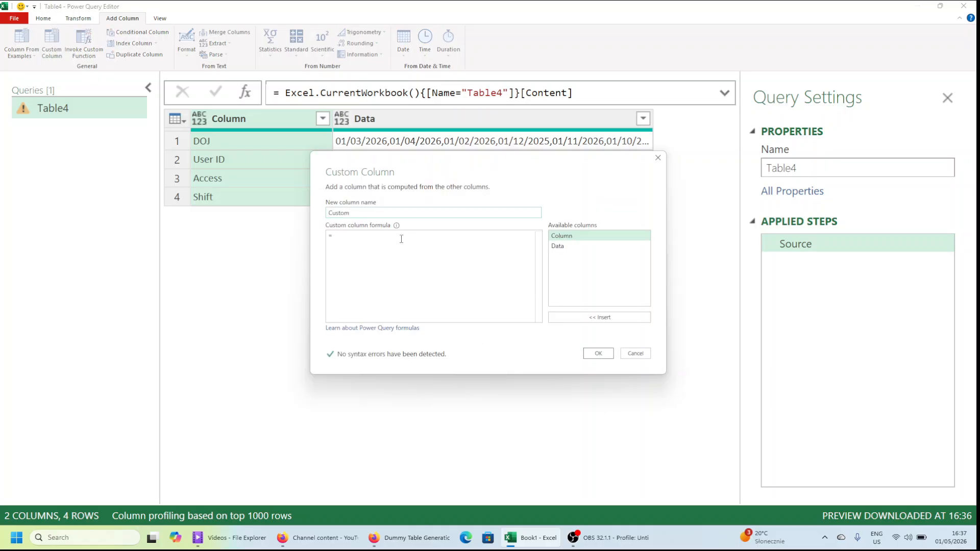
{"action": "double_click", "coordinate": [368, 214]}
{"action": "type", "text": "SplitColumns"}
{"action": "left_click", "coordinate": [363, 235]}
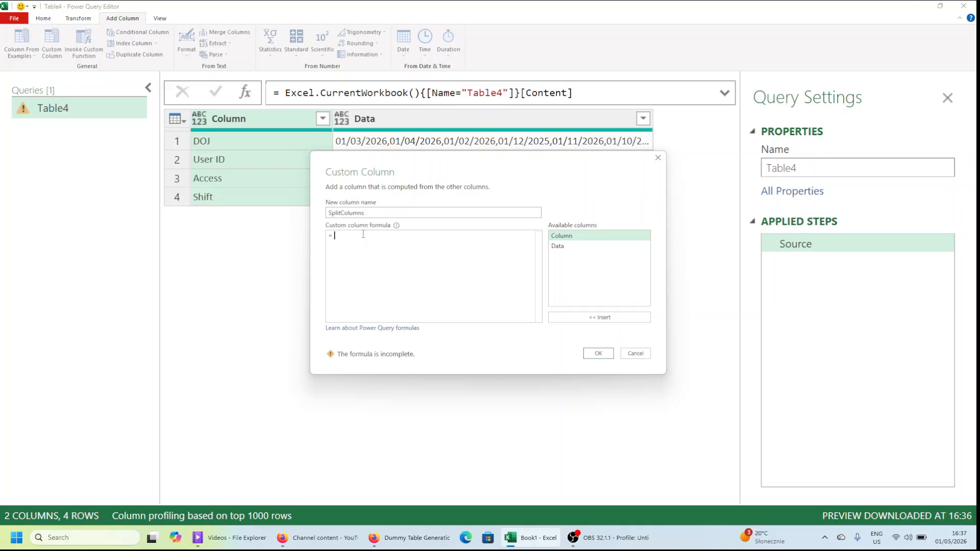
Step: Enter the SplitColumns formula Text.Split([Data],",") and create the custom column
{"action": "type", "text": "Text."}
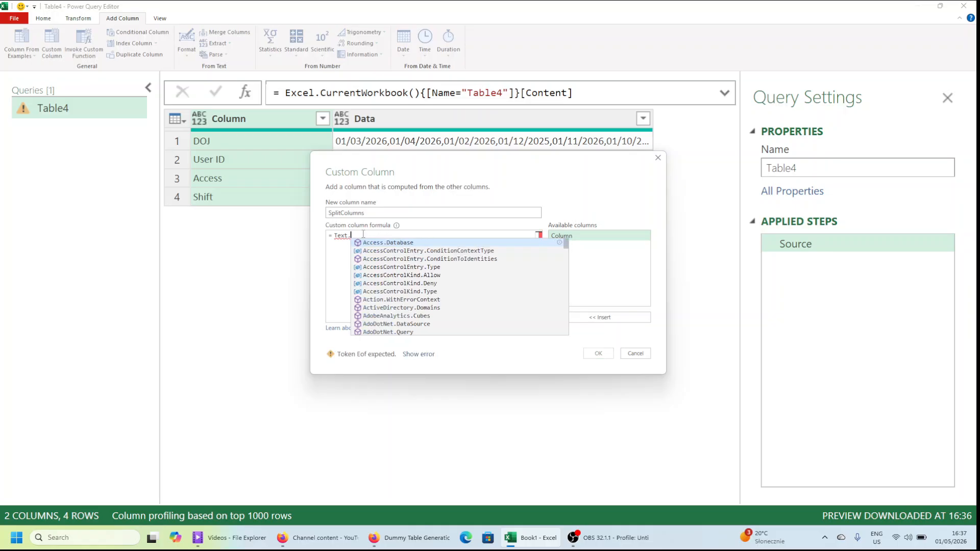
{"action": "type", "text": "Split"}
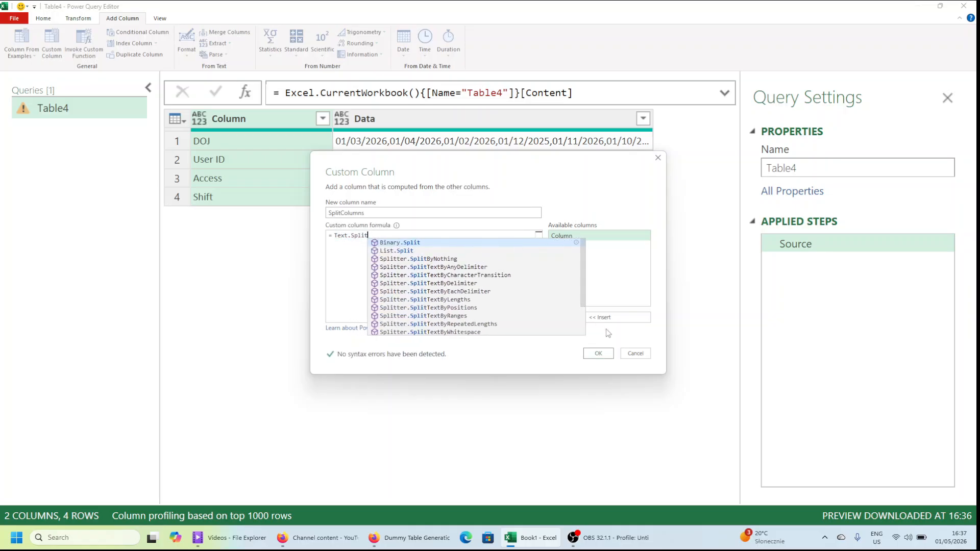
{"action": "type", "text": "("}
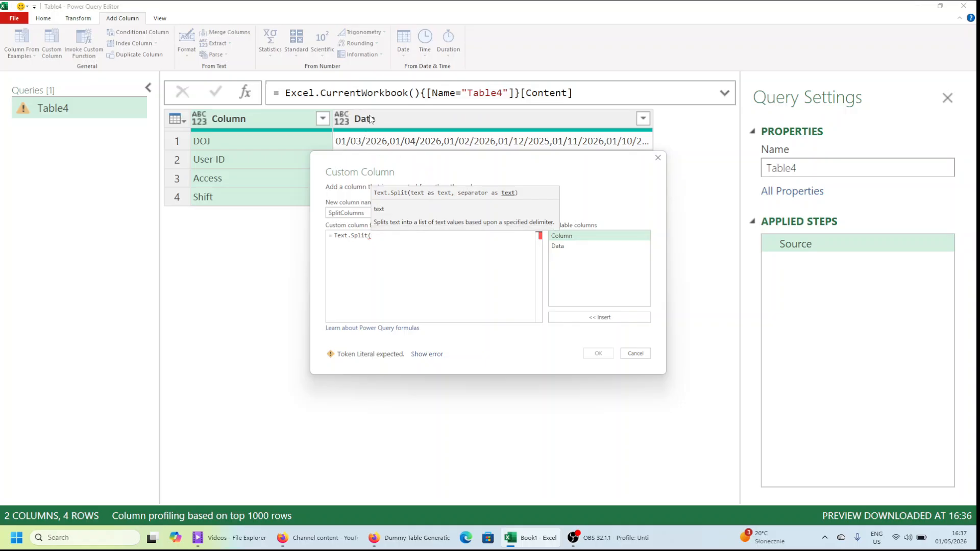
{"action": "double_click", "coordinate": [557, 246]}
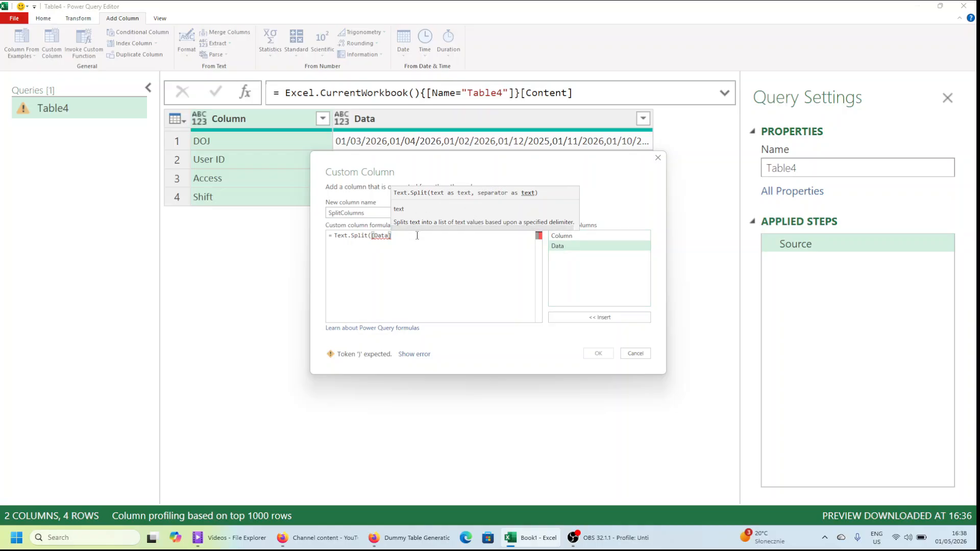
{"action": "type", "text": ","}
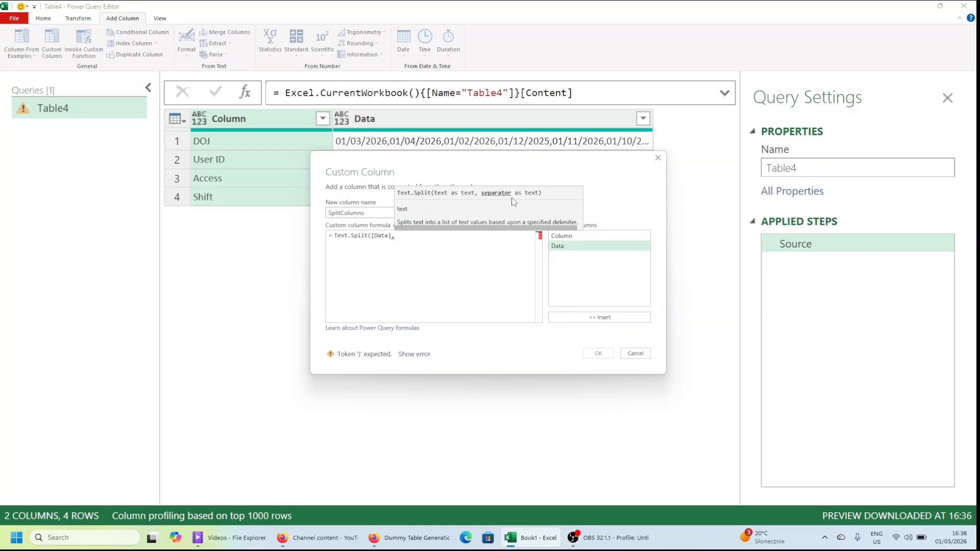
{"action": "type", "text": "\""}
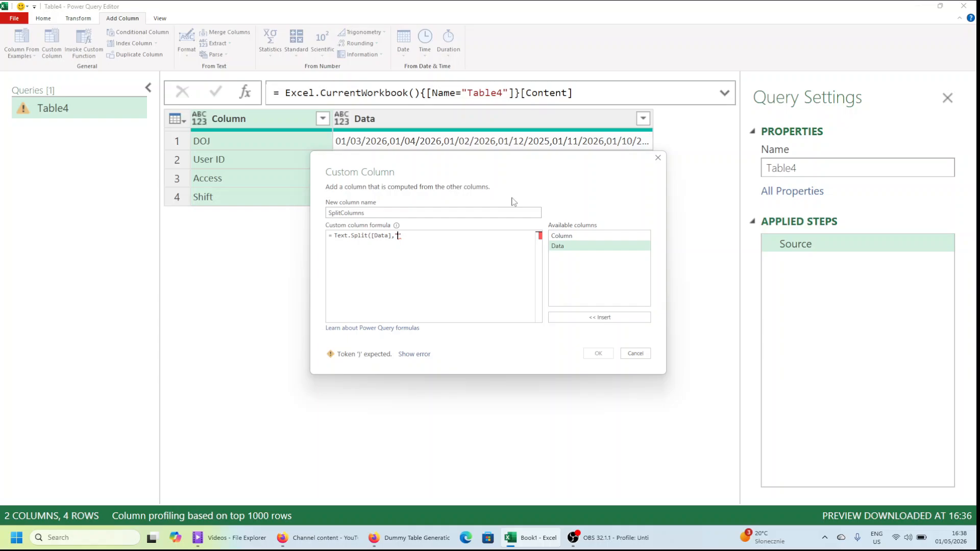
{"action": "type", "text": ",\")"}
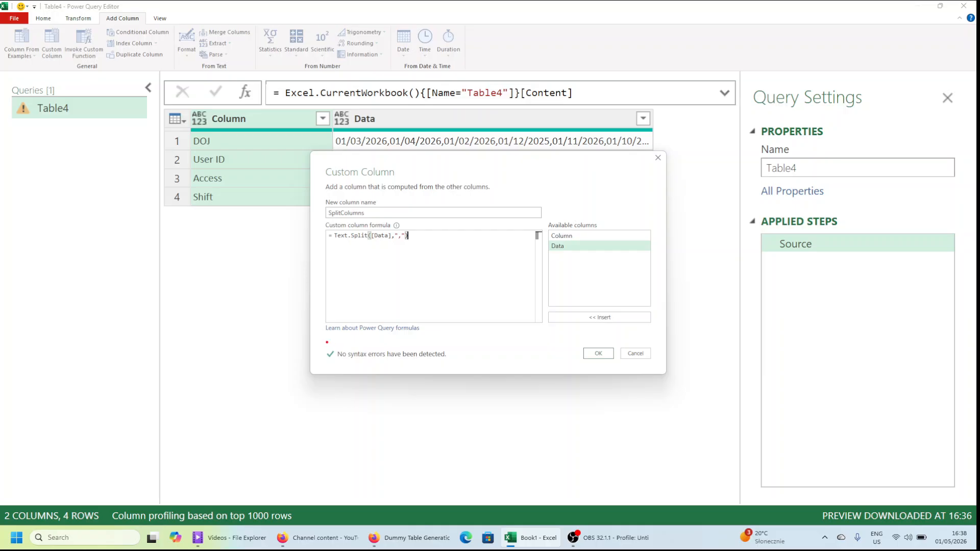
{"action": "left_click_drag", "start_coordinate": [327, 342], "coordinate": [354, 363]}
{"action": "left_click", "coordinate": [598, 353]}
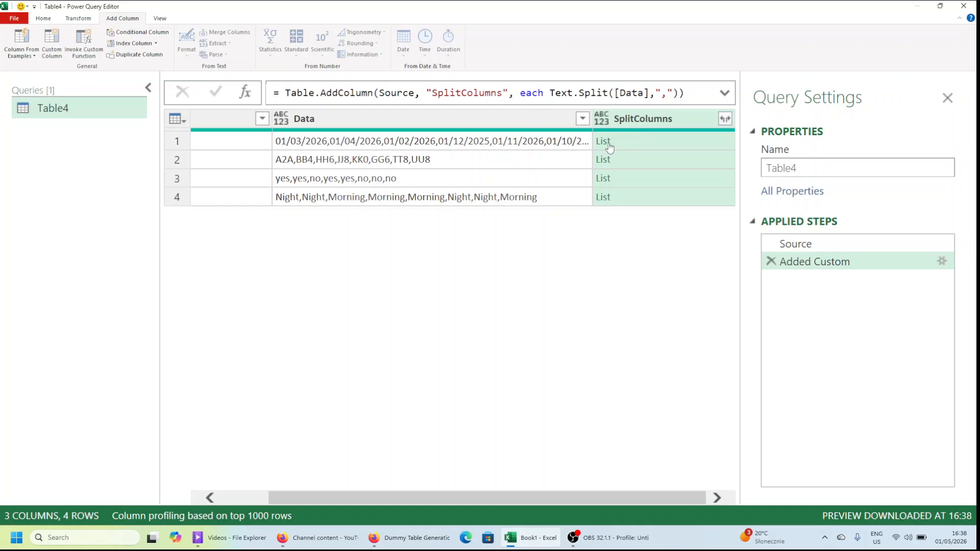
Step: Preview the SplitColumns lists for the DOJ and User ID rows and compare them with the Column and Data values
{"action": "left_click", "coordinate": [642, 145]}
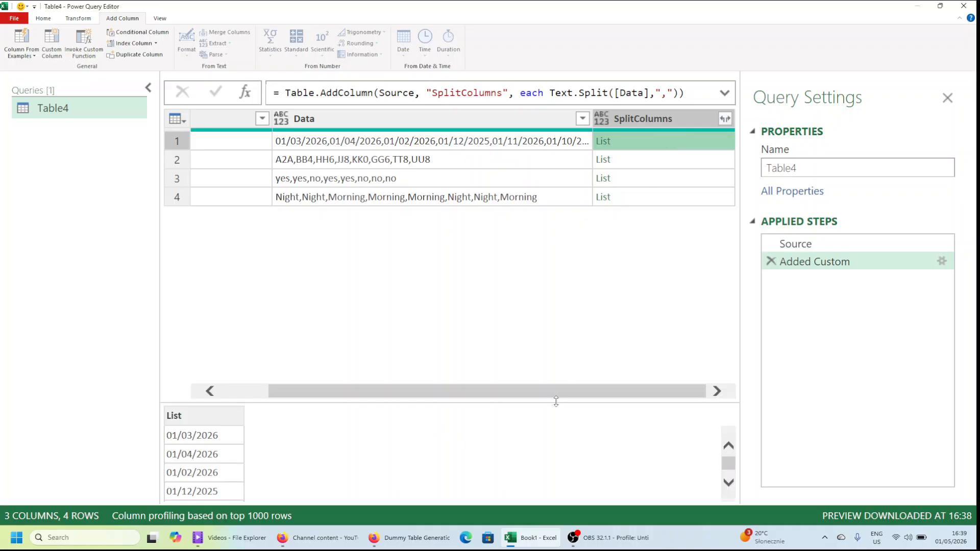
{"action": "left_click_drag", "start_coordinate": [554, 393], "coordinate": [549, 284]}
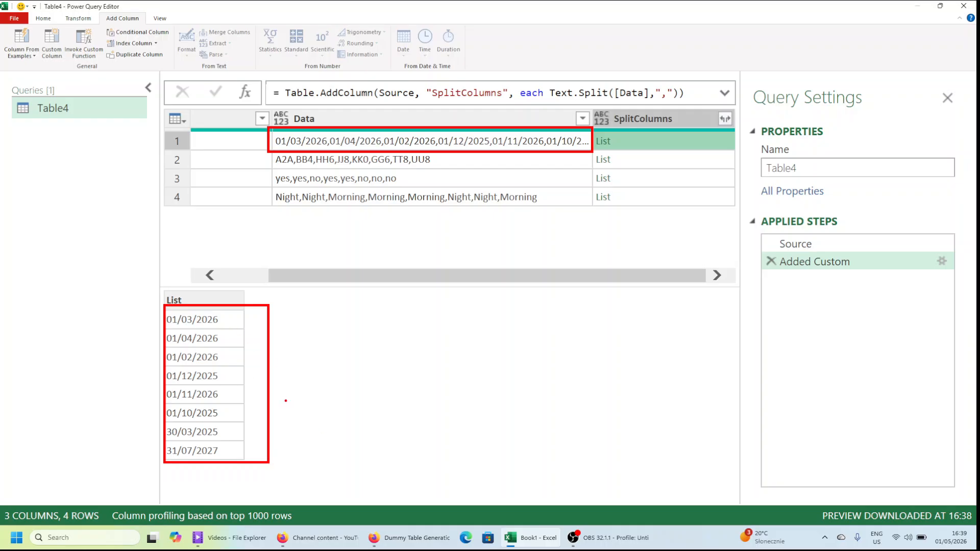
{"action": "left_click", "coordinate": [648, 164]}
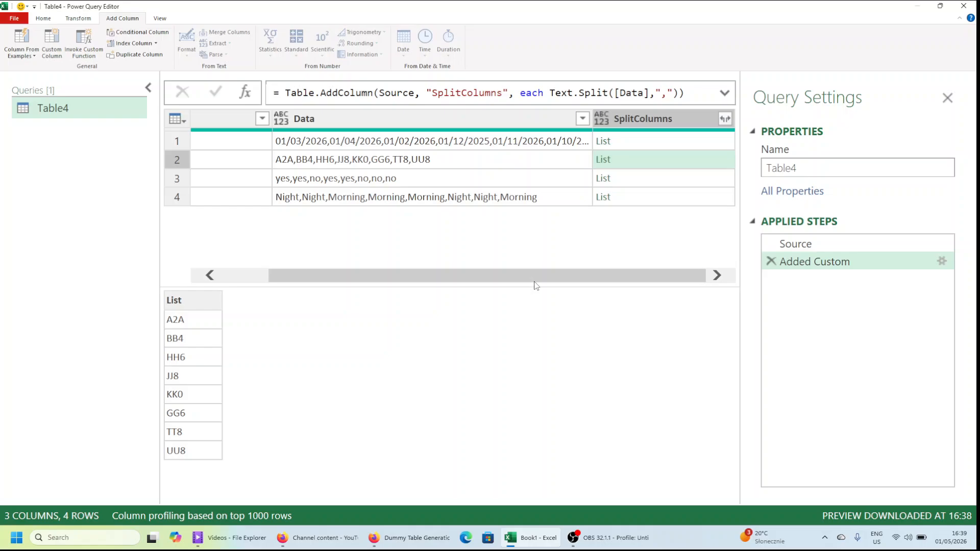
{"action": "left_click_drag", "start_coordinate": [533, 281], "coordinate": [363, 289]}
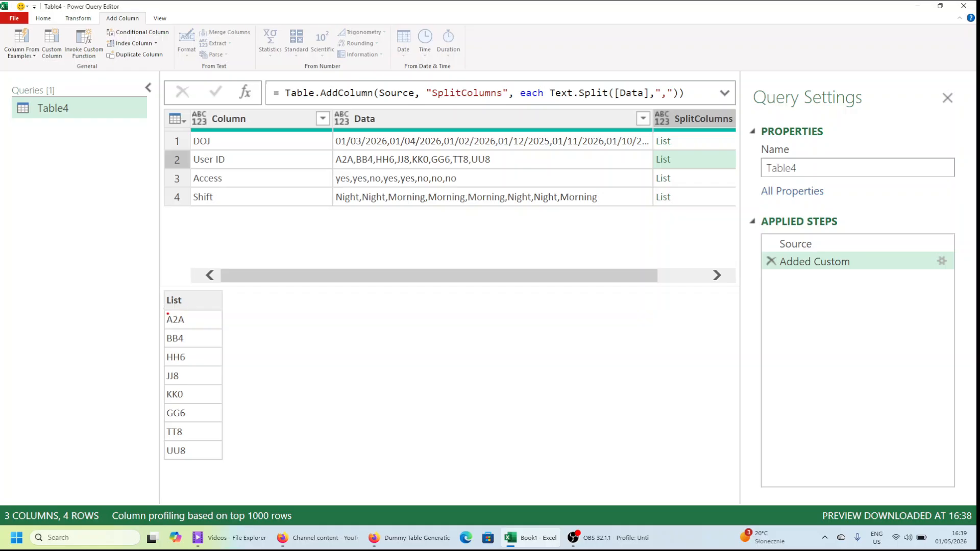
{"action": "left_click_drag", "start_coordinate": [162, 308], "coordinate": [248, 493]}
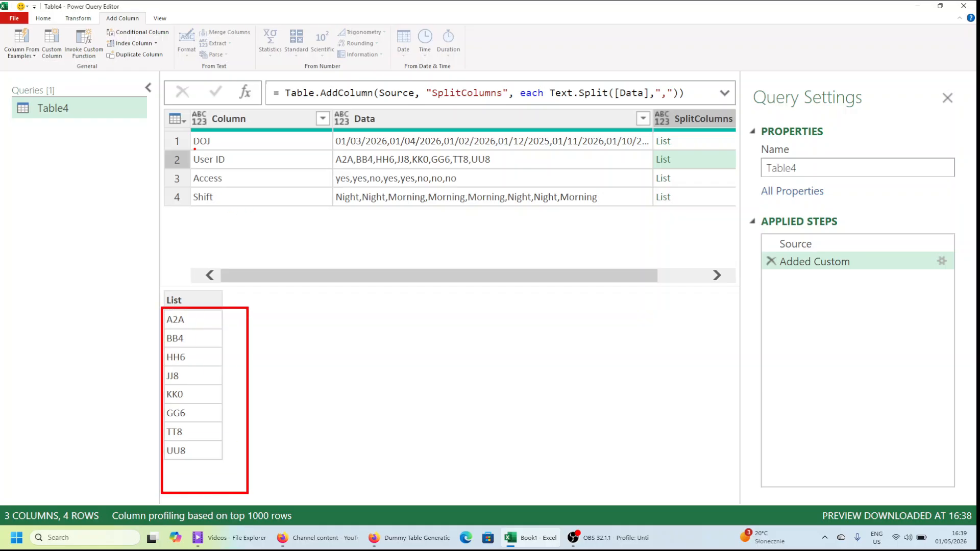
{"action": "mouse_move", "coordinate": [174, 128]}
{"action": "left_mouse_down"}
{"action": "mouse_move", "coordinate": [241, 150]}
{"action": "mouse_move", "coordinate": [290, 220]}
{"action": "mouse_move", "coordinate": [334, 325]}
{"action": "left_mouse_up"}
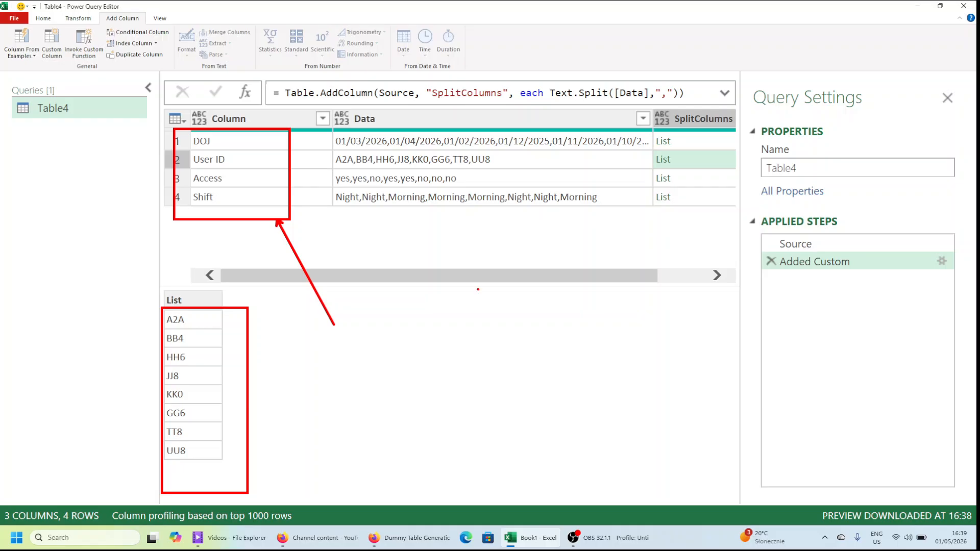
{"action": "key", "text": "Escape"}
{"action": "left_click", "coordinate": [693, 279]}
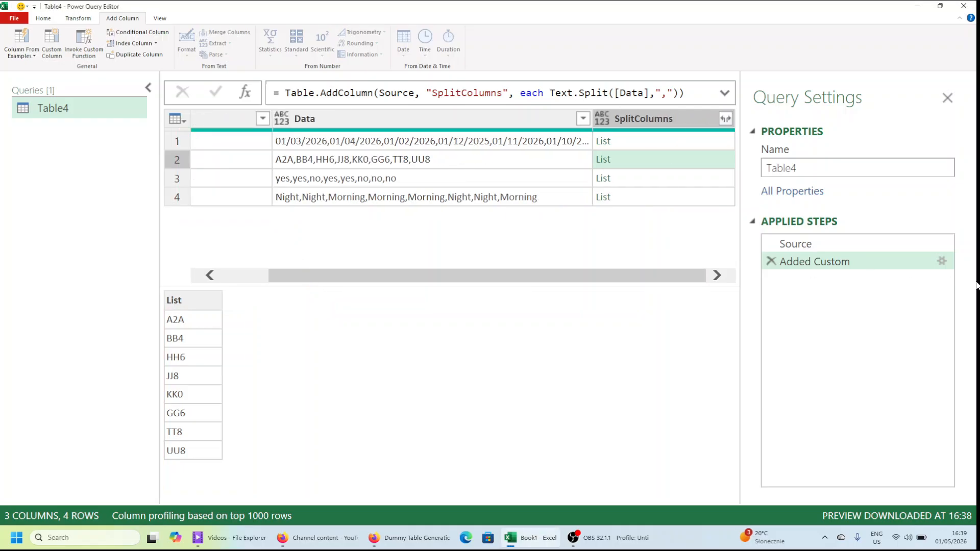
Step: Reopen the Added Custom step's formula and insert the [Column] field in front of Text.Split
{"action": "left_click", "coordinate": [941, 262]}
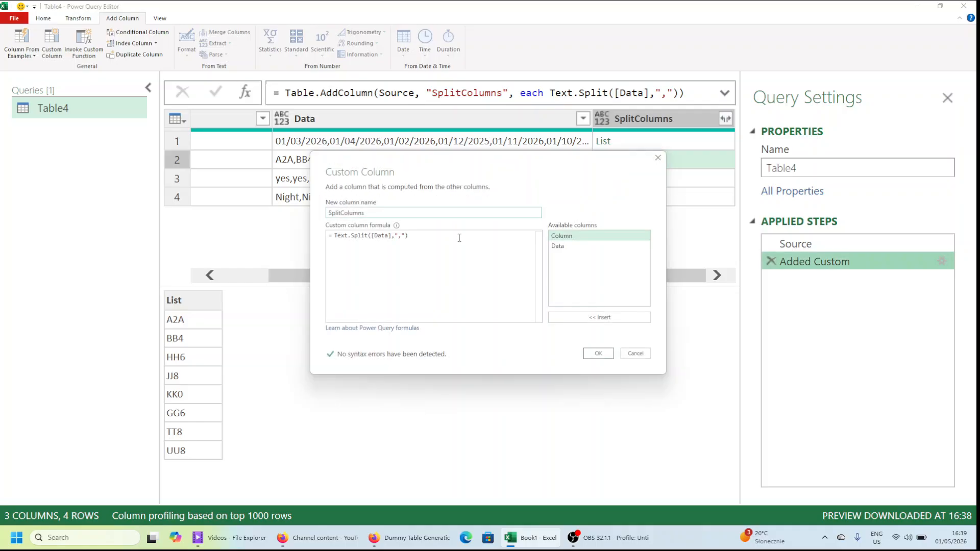
{"action": "left_click", "coordinate": [459, 237]}
{"action": "key", "text": "Left"}
{"action": "key", "text": "Left"}
{"action": "key", "text": "Left"}
{"action": "key", "text": "Left"}
{"action": "key", "text": "Left"}
{"action": "key", "text": "Left"}
{"action": "key", "text": "Left"}
{"action": "key", "text": "Left"}
{"action": "key", "text": "Left"}
{"action": "key", "text": "Left"}
{"action": "key", "text": "Left"}
{"action": "key", "text": "Left"}
{"action": "key", "text": "Left"}
{"action": "key", "text": "Left"}
{"action": "key", "text": "Left"}
{"action": "key", "text": "Left"}
{"action": "key", "text": "Left"}
{"action": "key", "text": "Left"}
{"action": "double_click", "coordinate": [577, 235]}
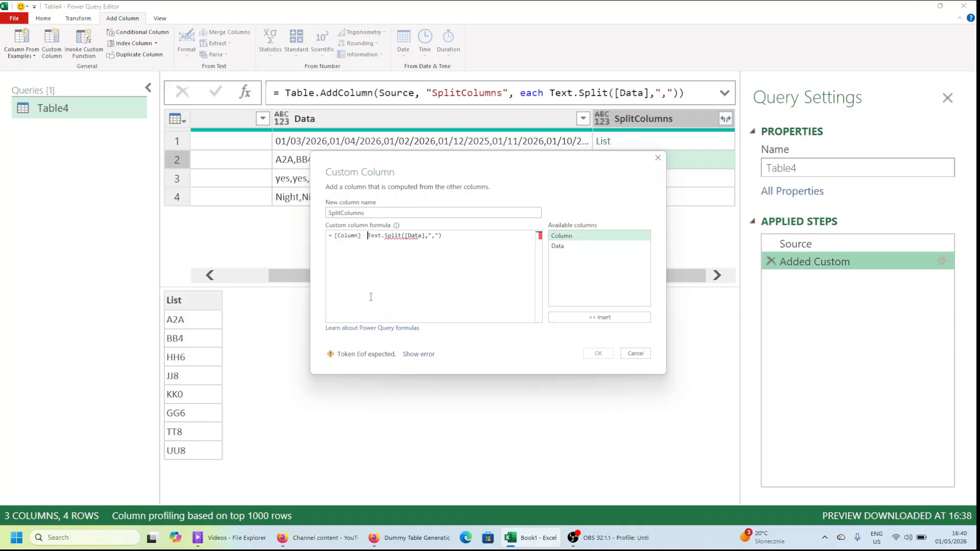
Step: Wrap [Column] in curly braces and join it with &, making the formula {[Column]} & Text.Split([Data],","), and apply it
{"action": "key", "text": "Left"}
{"action": "key", "text": "shift+Left"}
{"action": "key", "text": "shift+Left"}
{"action": "key", "text": "shift+Left"}
{"action": "key", "text": "shift+Left"}
{"action": "key", "text": "shift+Left"}
{"action": "key", "text": "shift+Left"}
{"action": "key", "text": "shift+Left"}
{"action": "key", "text": "shift+Left"}
{"action": "key", "text": "Right"}
{"action": "key", "text": "Right"}
{"action": "left_click_drag", "start_coordinate": [364, 235], "coordinate": [334, 236]}
{"action": "left_click", "coordinate": [367, 237]}
{"action": "left_click", "coordinate": [361, 236]}
{"action": "type", "text": "}"}
{"action": "key", "text": "Left"}
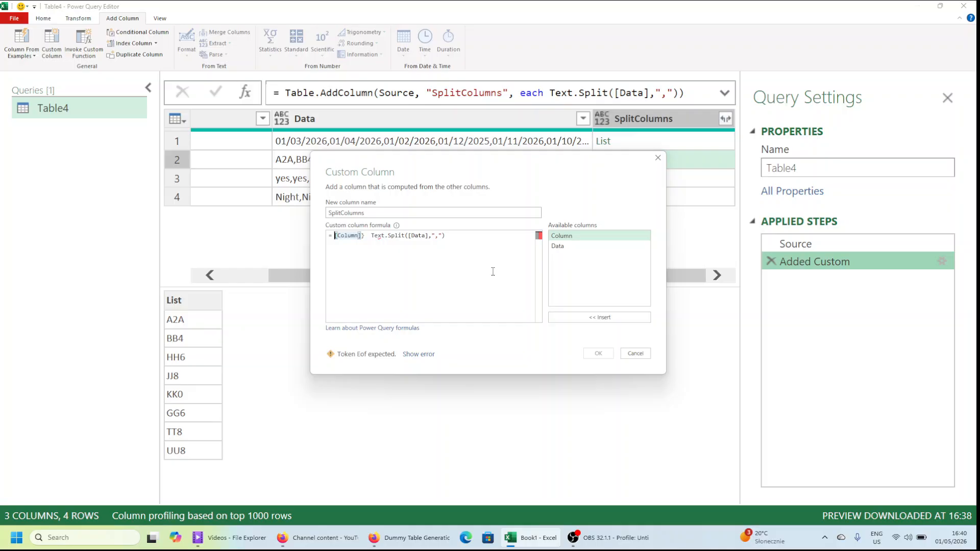
{"action": "type", "text": "{"}
{"action": "left_click", "coordinate": [372, 236]}
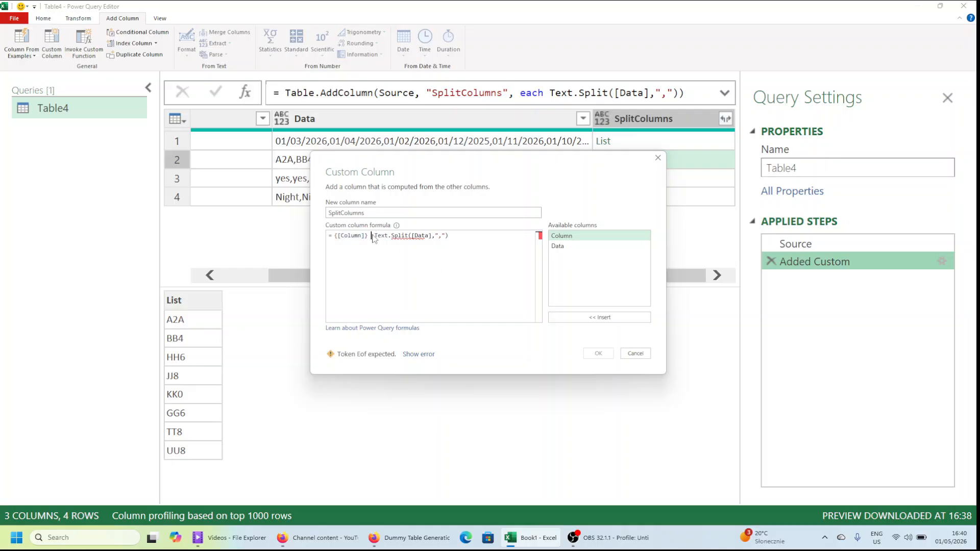
{"action": "type", "text": "&"}
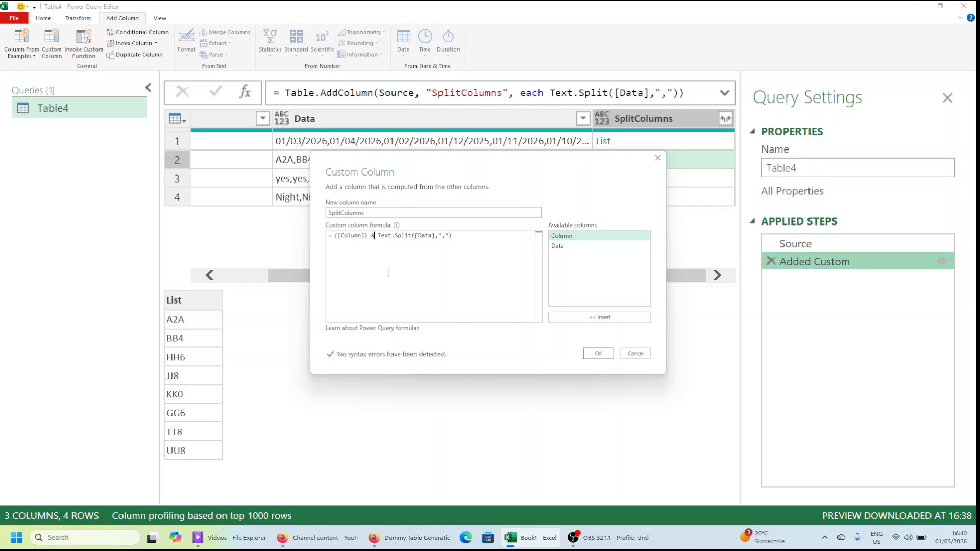
{"action": "left_click", "coordinate": [597, 354]}
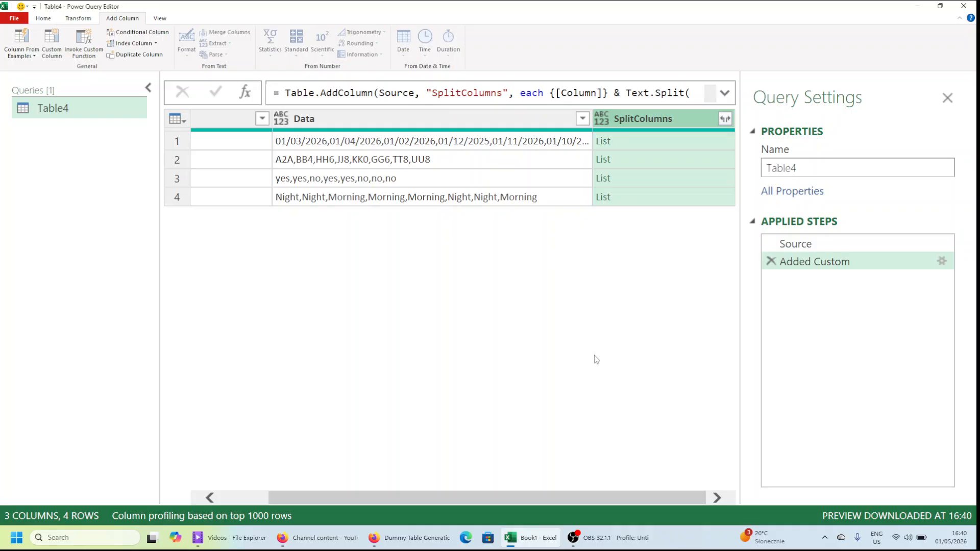
Step: Preview the updated SplitColumns lists for the DOJ and User ID rows, checking each list's first item
{"action": "left_click", "coordinate": [670, 141]}
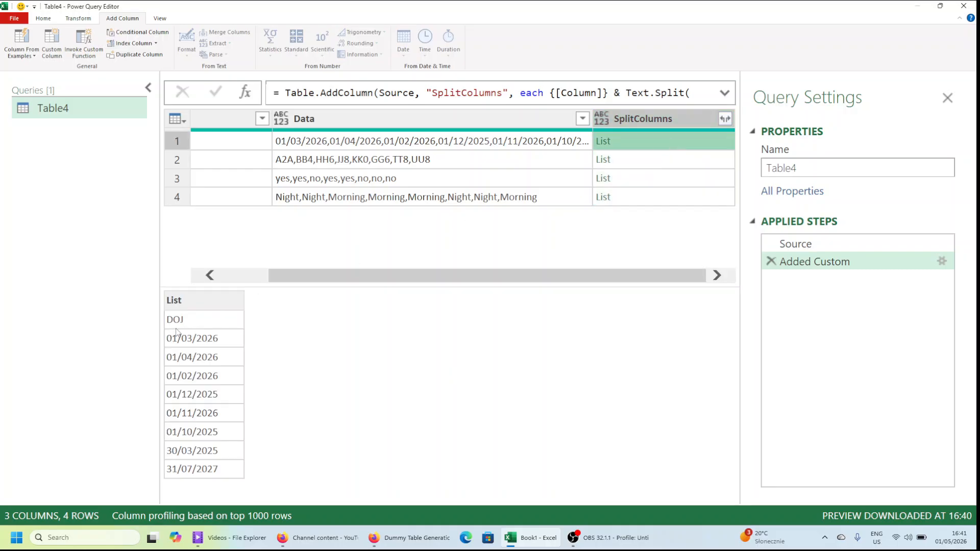
{"action": "mouse_move", "coordinate": [186, 315]}
{"action": "left_mouse_down"}
{"action": "mouse_move", "coordinate": [297, 349]}
{"action": "mouse_move", "coordinate": [188, 322]}
{"action": "left_mouse_up"}
{"action": "left_click", "coordinate": [641, 160]}
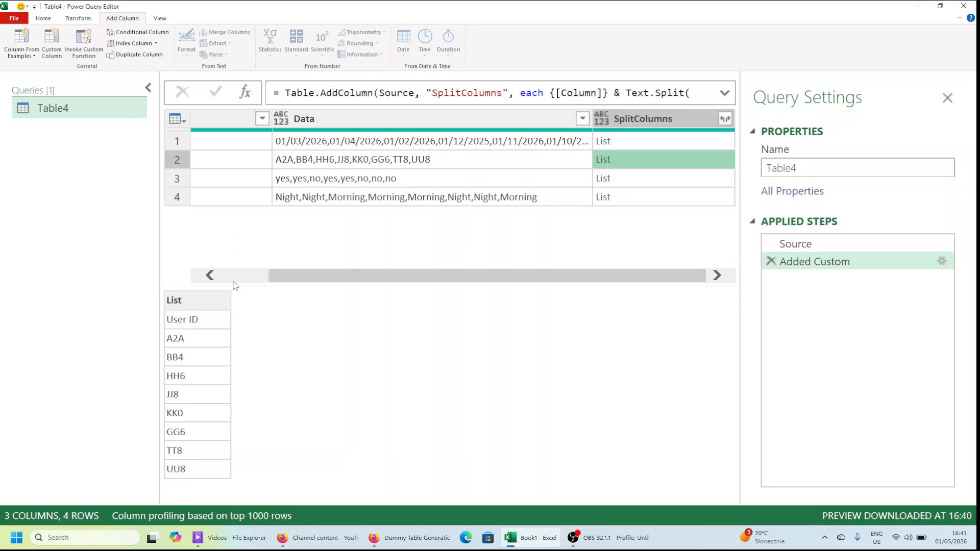
{"action": "scroll", "coordinate": [234, 284], "scroll_direction": "left", "scroll_amount": 3}
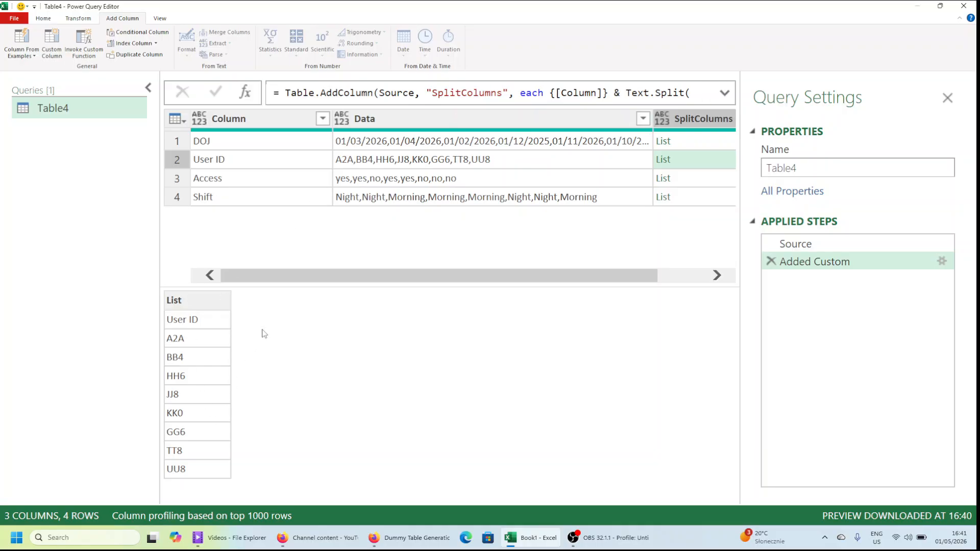
{"action": "left_click", "coordinate": [677, 276]}
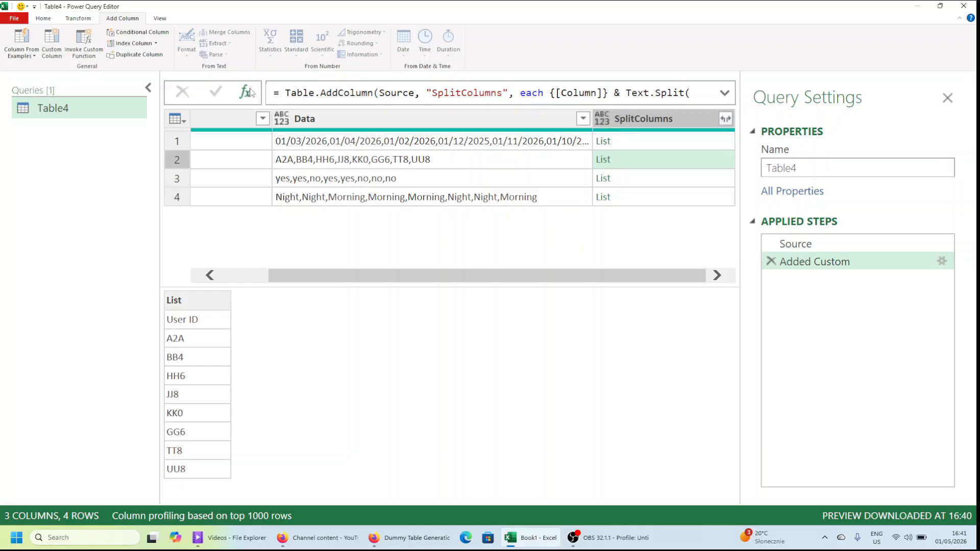
Step: Add a new query step that returns only the SplitColumns lists with the formula = #"Added Custom"[SplitColumns]
{"action": "left_click", "coordinate": [245, 94]}
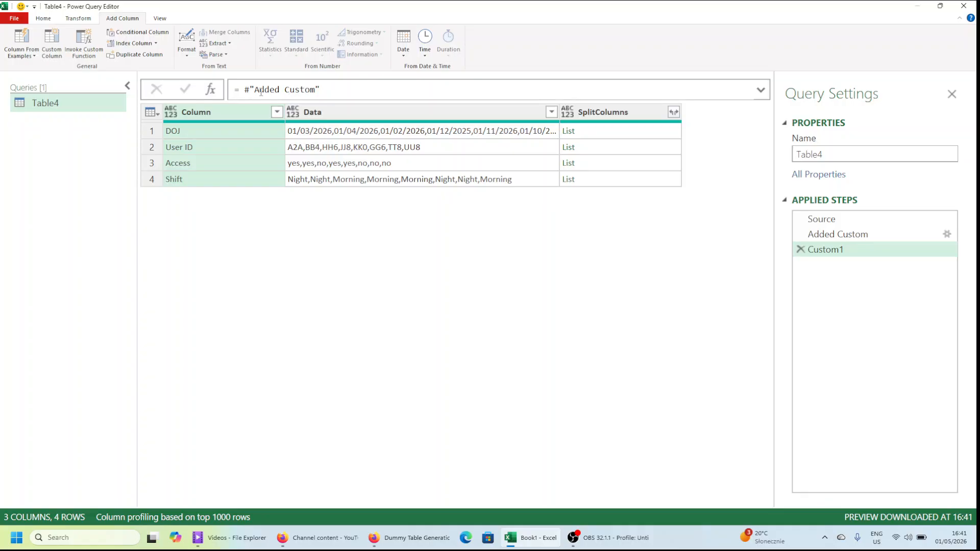
{"action": "left_click_drag", "start_coordinate": [247, 91], "coordinate": [322, 89]}
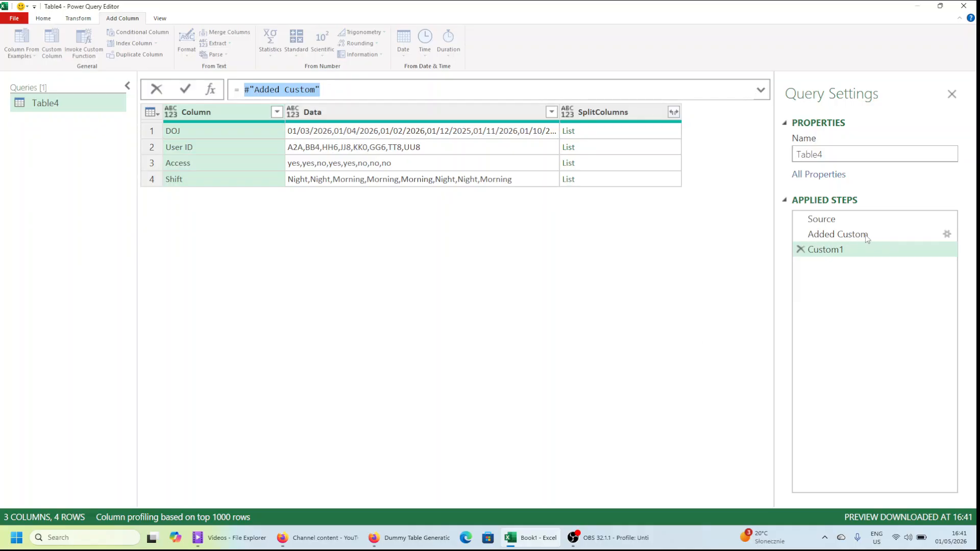
{"action": "left_click", "coordinate": [331, 89]}
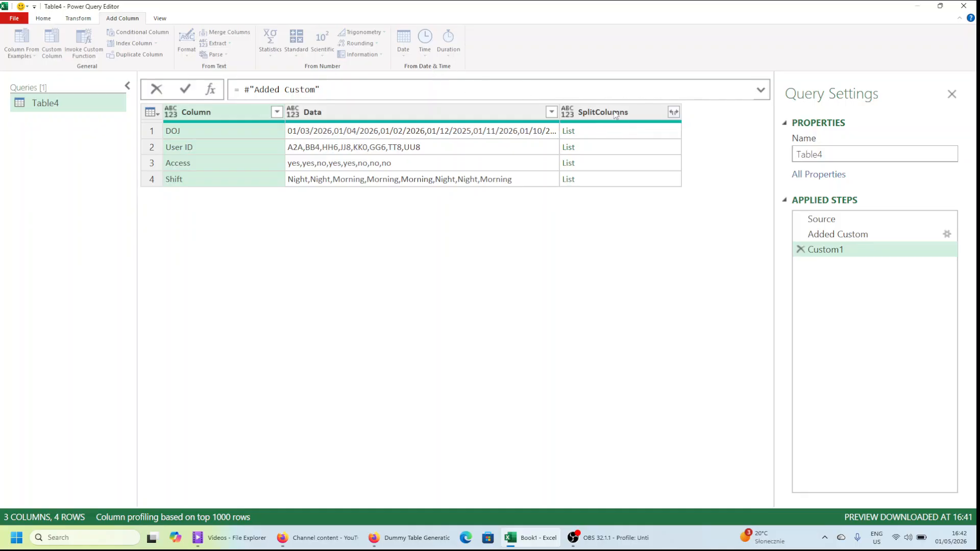
{"action": "left_click_drag", "start_coordinate": [560, 93], "coordinate": [712, 242]}
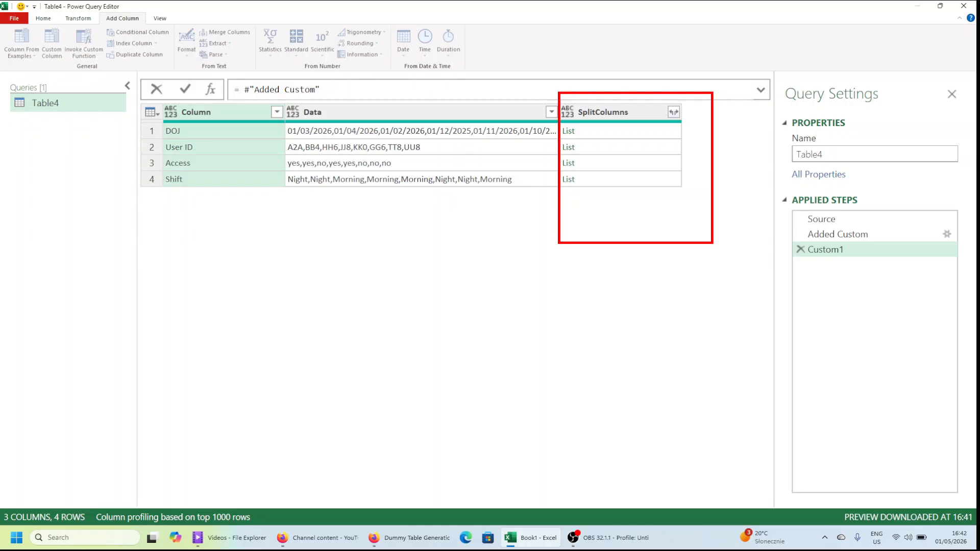
{"action": "key", "text": "Escape"}
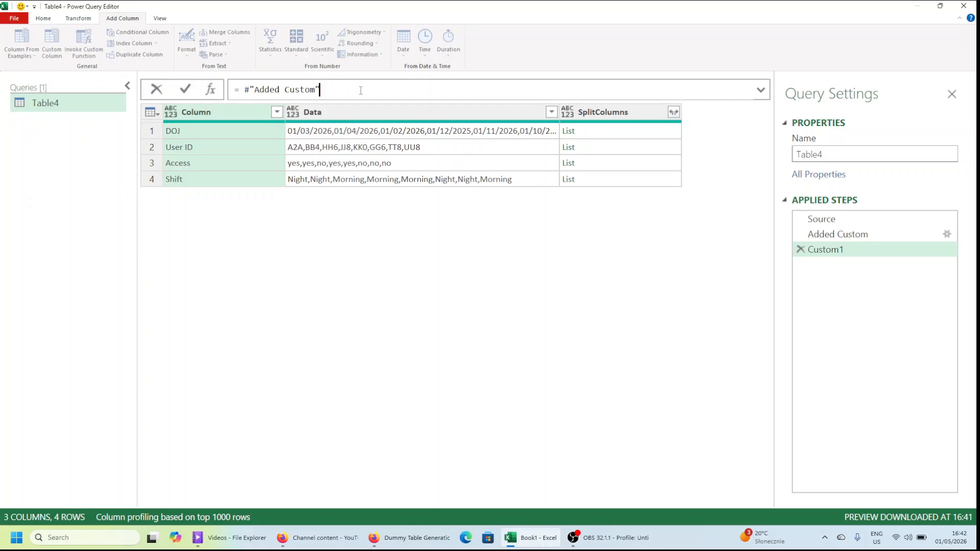
{"action": "type", "text": "[SplitColumns"}
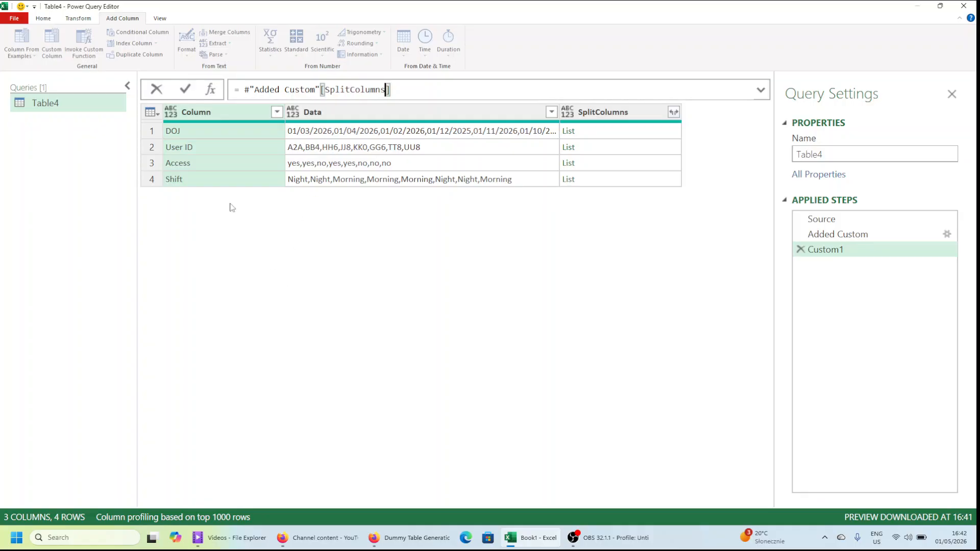
{"action": "left_click", "coordinate": [185, 90]}
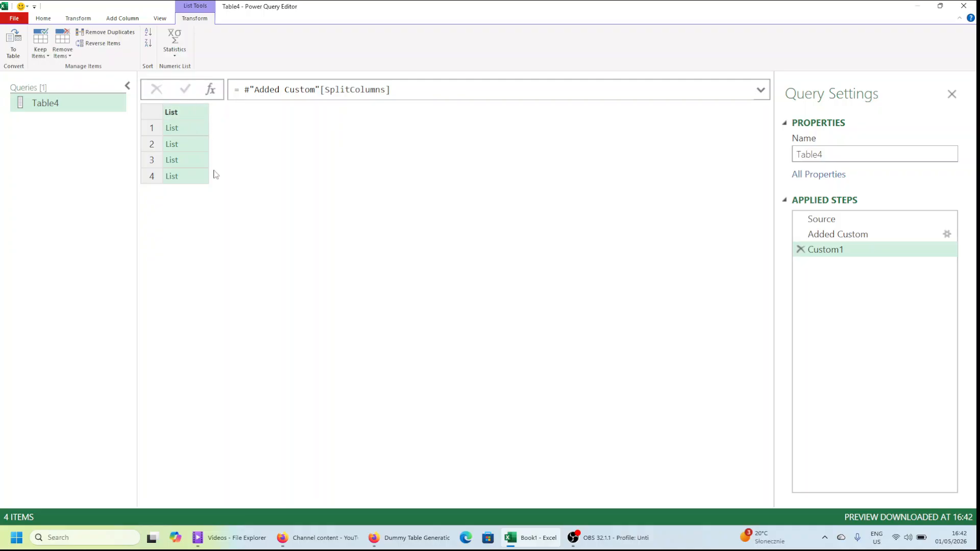
Step: Preview the first list in the Custom1 step and check the step's formula
{"action": "left_click", "coordinate": [199, 133]}
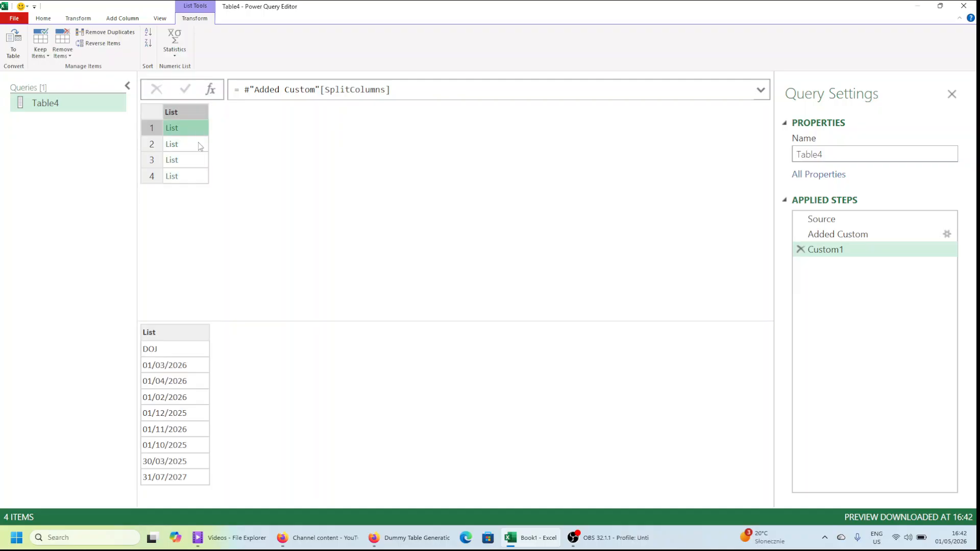
{"action": "left_click", "coordinate": [420, 87]}
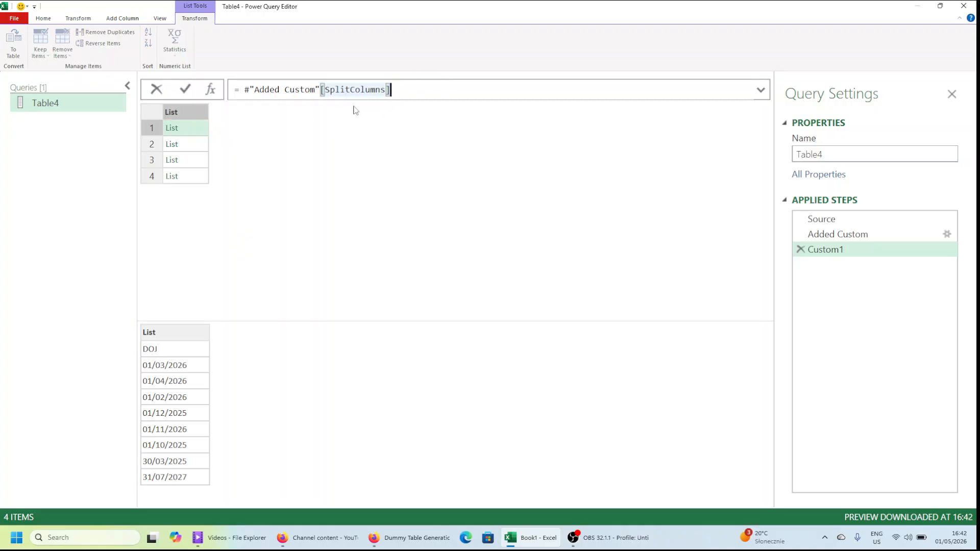
{"action": "left_click", "coordinate": [251, 150]}
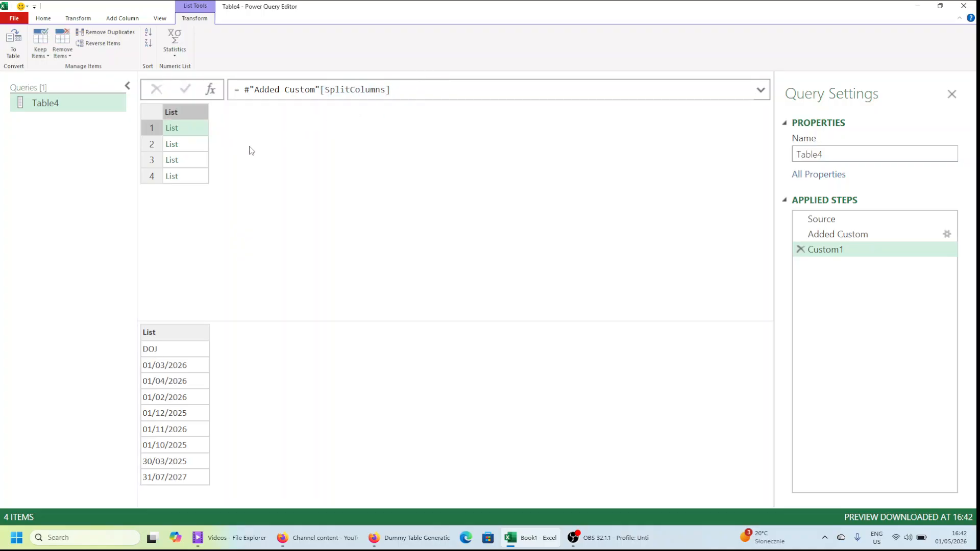
Step: Preview the second and first lists of the Custom1 step, enlarging the preview area
{"action": "left_click", "coordinate": [201, 148]}
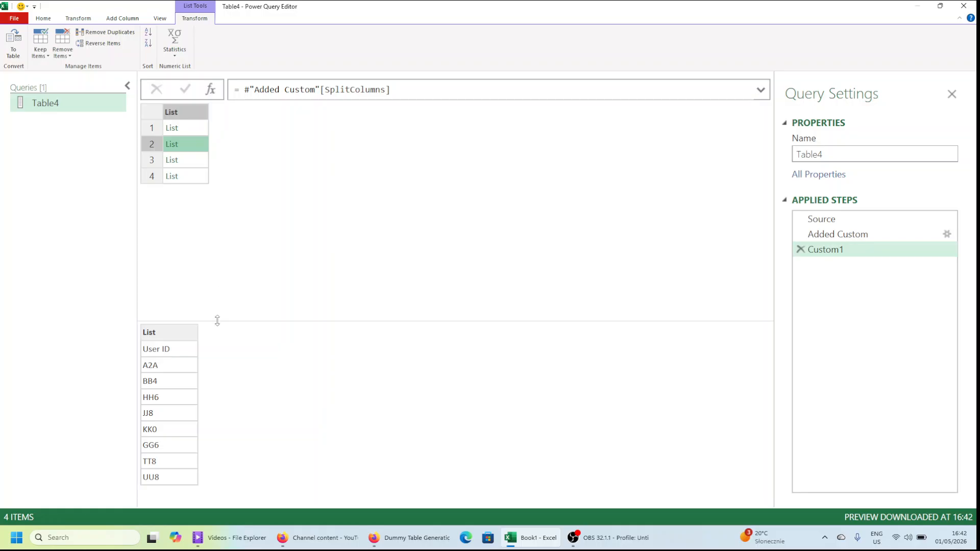
{"action": "left_click_drag", "start_coordinate": [216, 322], "coordinate": [217, 267]}
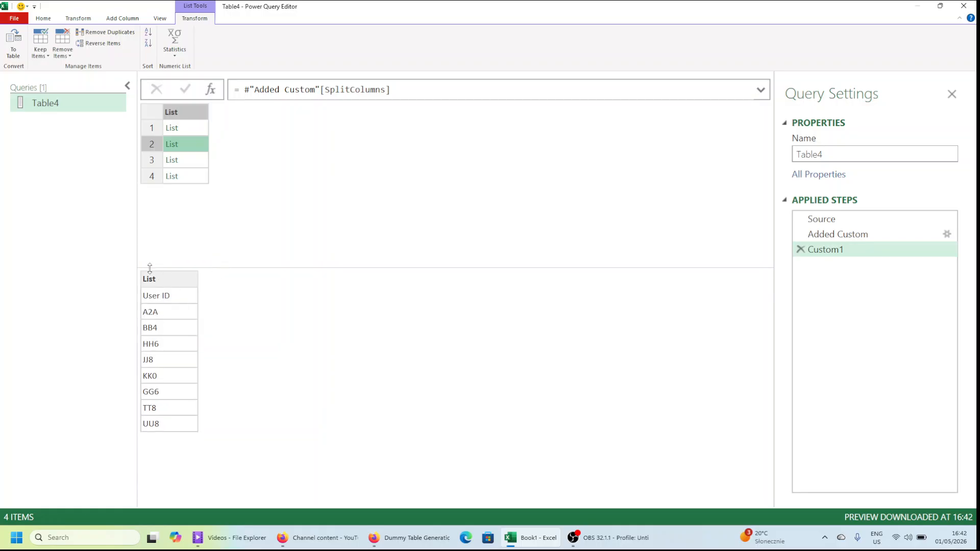
{"action": "left_click", "coordinate": [193, 130]}
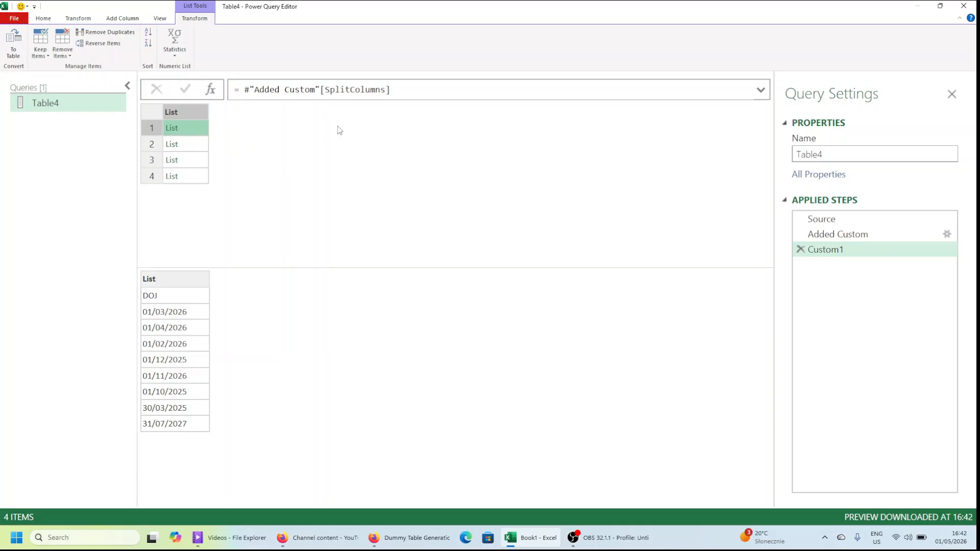
Step: Wrap the Custom1 formula in Table.FromColumns, making it = Table.FromColumns(#"Added Custom"[SplitColumns]), and apply it
{"action": "left_click", "coordinate": [415, 89]}
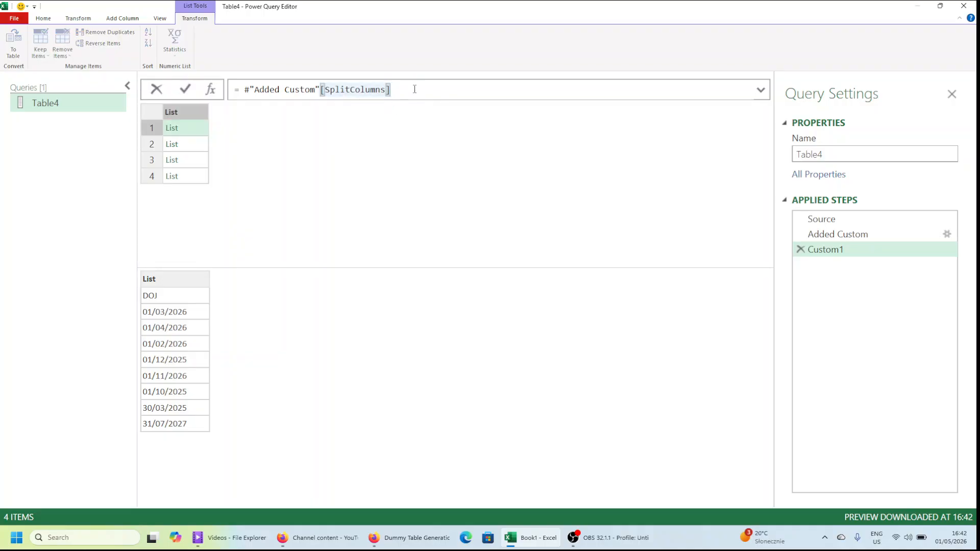
{"action": "key", "text": "Left"}
{"action": "key", "text": "Left"}
{"action": "key", "text": "Left"}
{"action": "key", "text": "Left"}
{"action": "key", "text": "Left"}
{"action": "key", "text": "Left"}
{"action": "key", "text": "Left"}
{"action": "key", "text": "Left"}
{"action": "key", "text": "Left"}
{"action": "key", "text": "Left"}
{"action": "key", "text": "Left"}
{"action": "key", "text": "Left"}
{"action": "key", "text": "Left"}
{"action": "key", "text": "Left"}
{"action": "key", "text": "Left"}
{"action": "key", "text": "Left"}
{"action": "key", "text": "Left"}
{"action": "key", "text": "Left"}
{"action": "key", "text": "Left"}
{"action": "key", "text": "Left"}
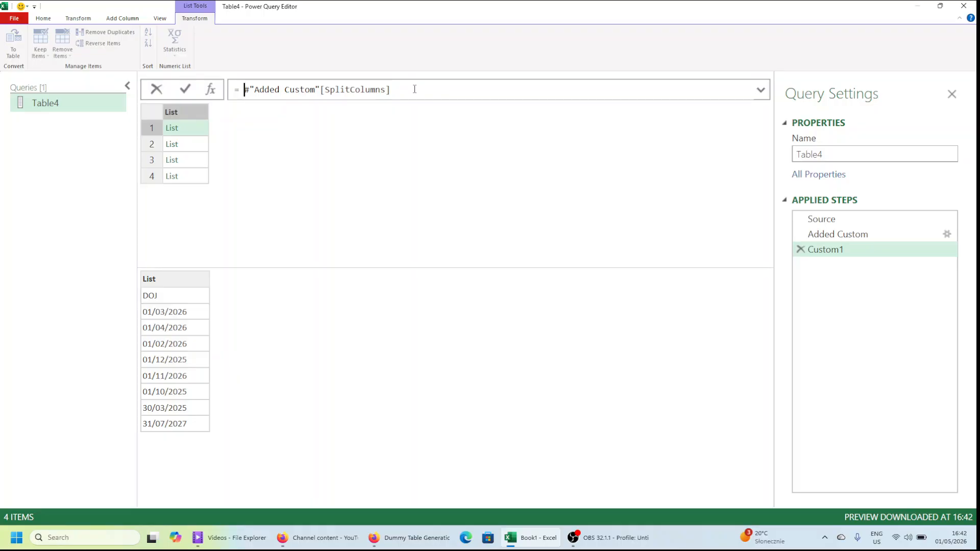
{"action": "type", "text": "("}
{"action": "key", "text": "Left"}
{"action": "type", "text": "Table.Fr"}
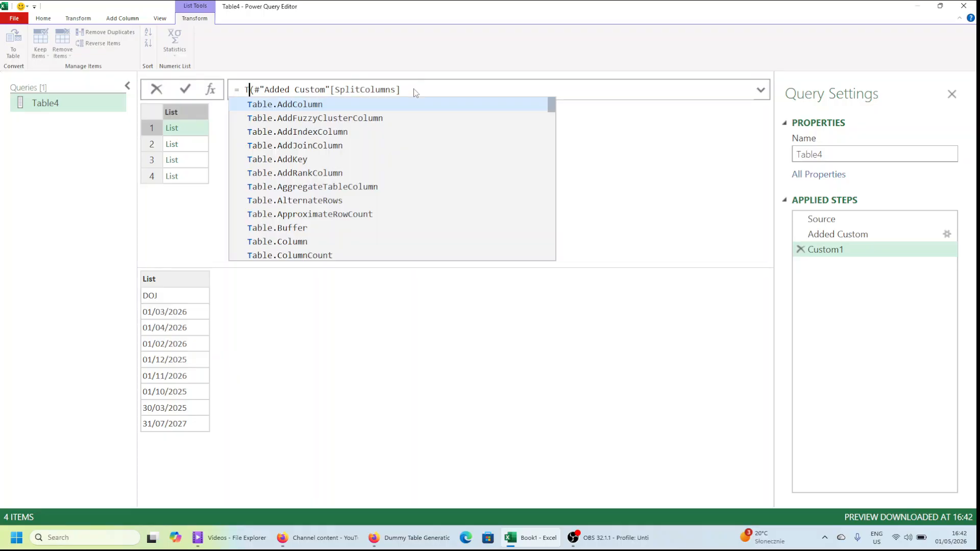
{"action": "type", "text": "omCol"}
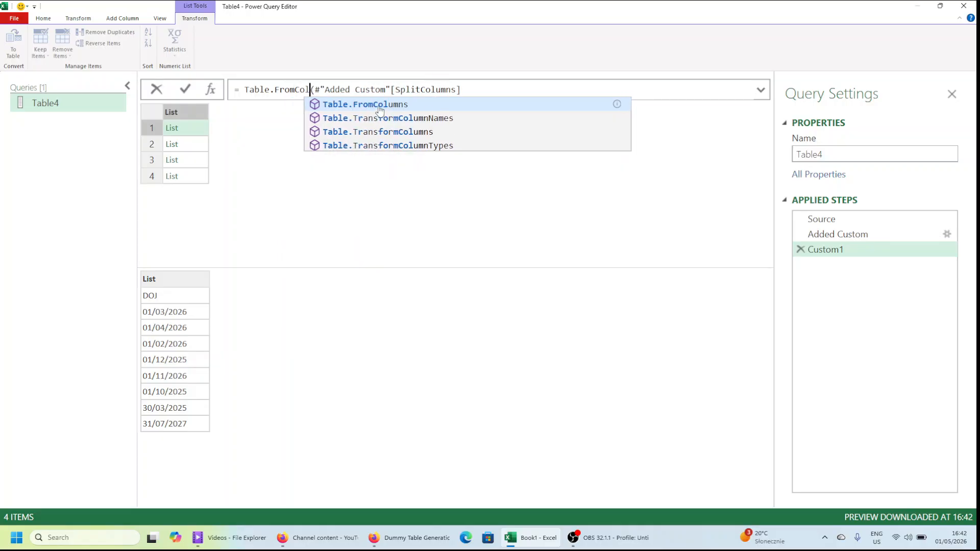
{"action": "left_click", "coordinate": [380, 109]}
{"action": "key", "text": "End"}
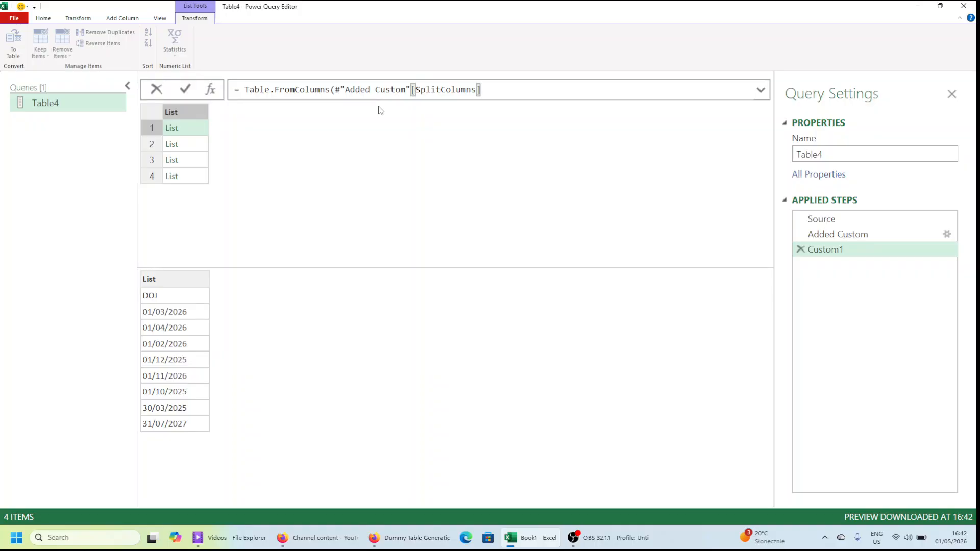
{"action": "type", "text": ")"}
{"action": "key", "text": "Return"}
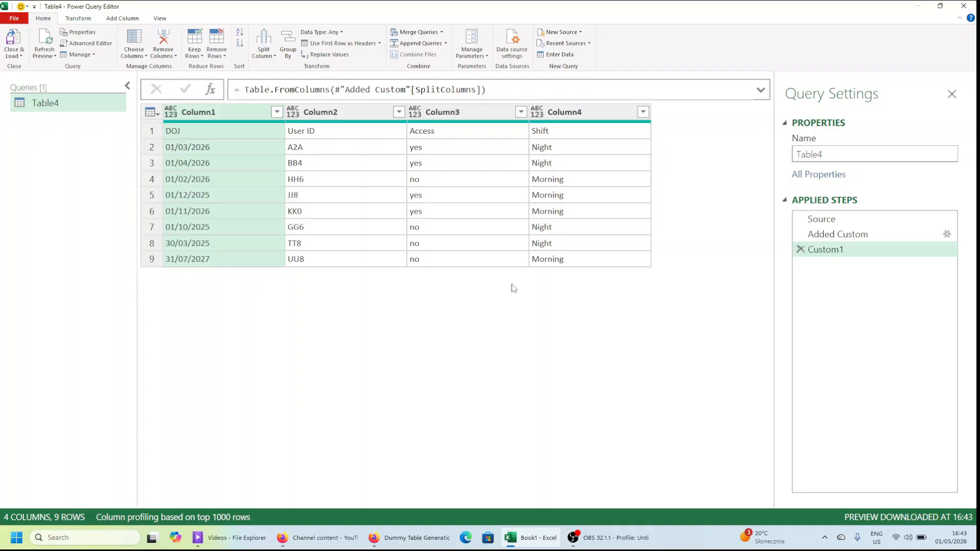
Step: Examine the Table.FromColumns function in the Custom1 formula without changing it
{"action": "left_click_drag", "start_coordinate": [329, 89], "coordinate": [244, 89]}
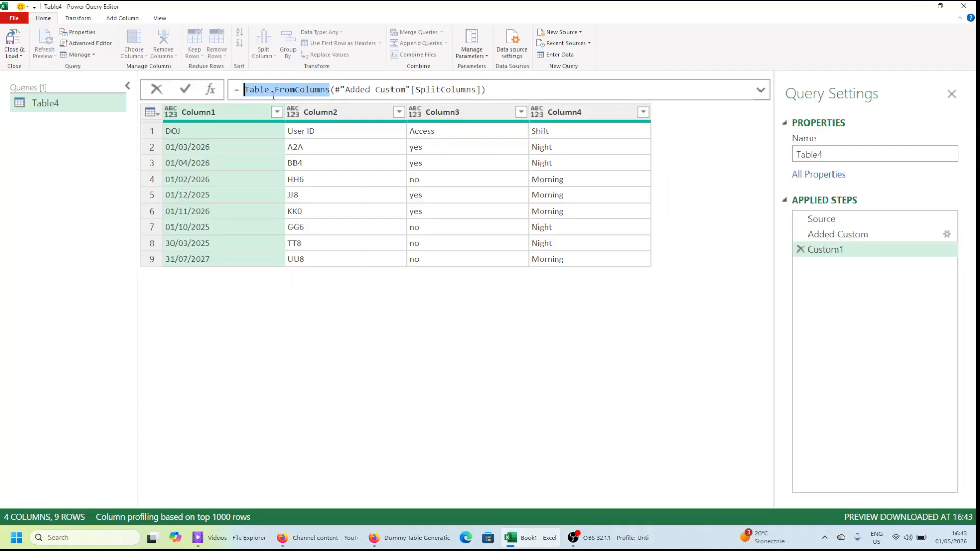
{"action": "mouse_move", "coordinate": [273, 96]}
{"action": "left_click", "coordinate": [486, 90]}
{"action": "left_click", "coordinate": [546, 366]}
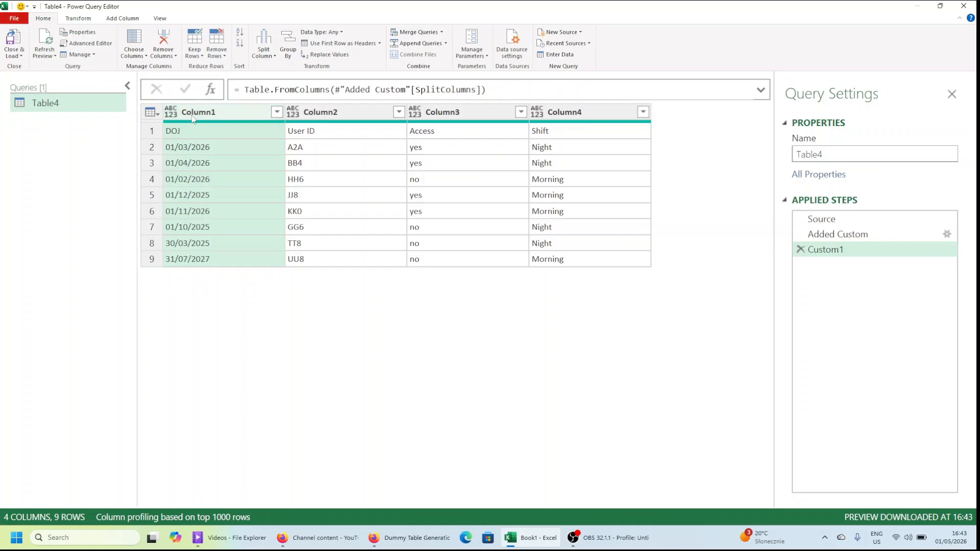
Step: Wrap the formula in Table.PromoteHeaders, making it = Table.PromoteHeaders(Table.FromColumns(#"Added Custom"[SplitColumns])), and apply it
{"action": "left_click", "coordinate": [247, 90]}
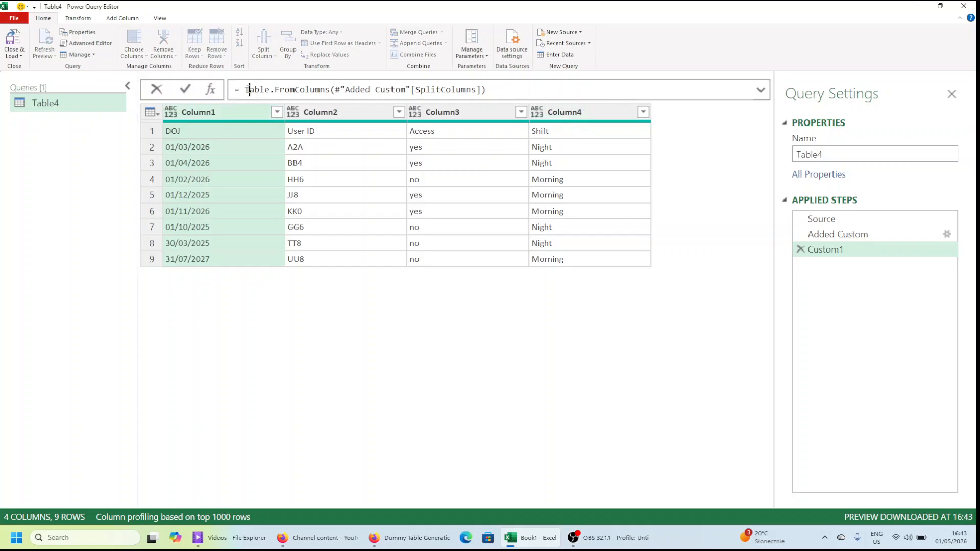
{"action": "type", "text": "("}
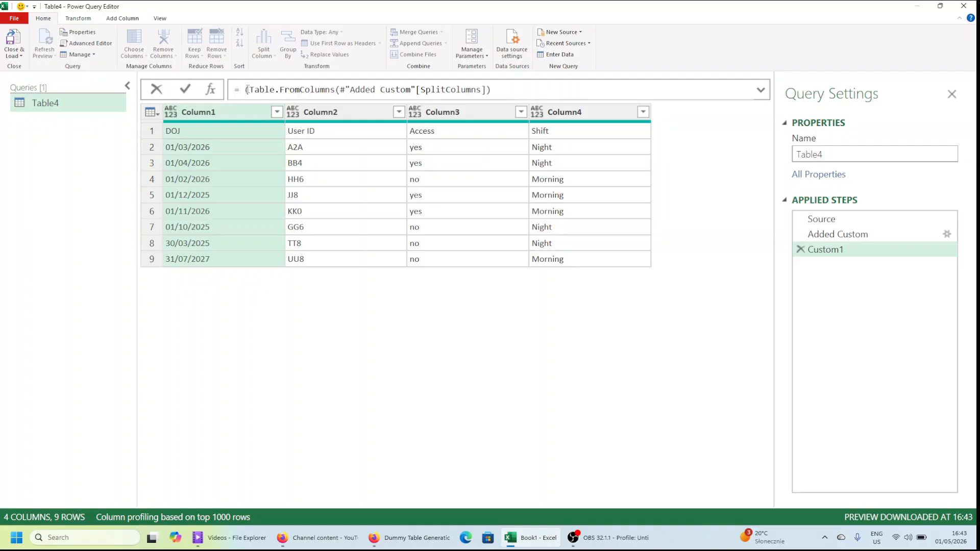
{"action": "type", "text": "Table.Prom"}
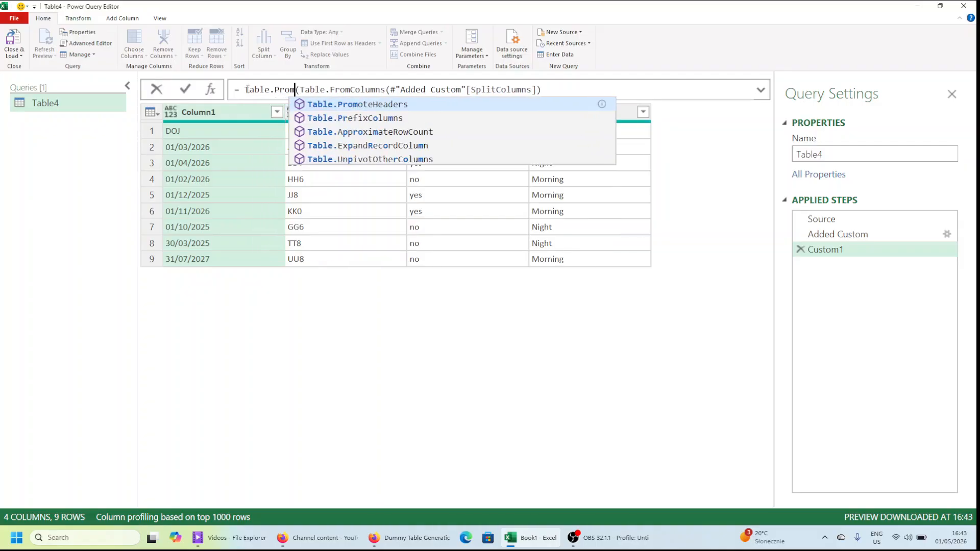
{"action": "type", "text": "o"}
{"action": "left_click", "coordinate": [343, 104]}
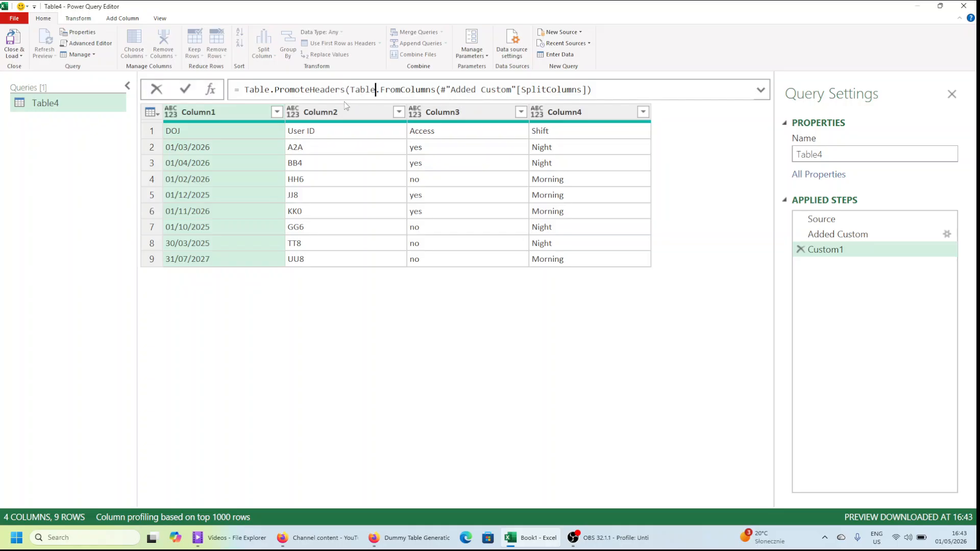
{"action": "key", "text": "End"}
{"action": "type", "text": ")"}
{"action": "key", "text": "Return"}
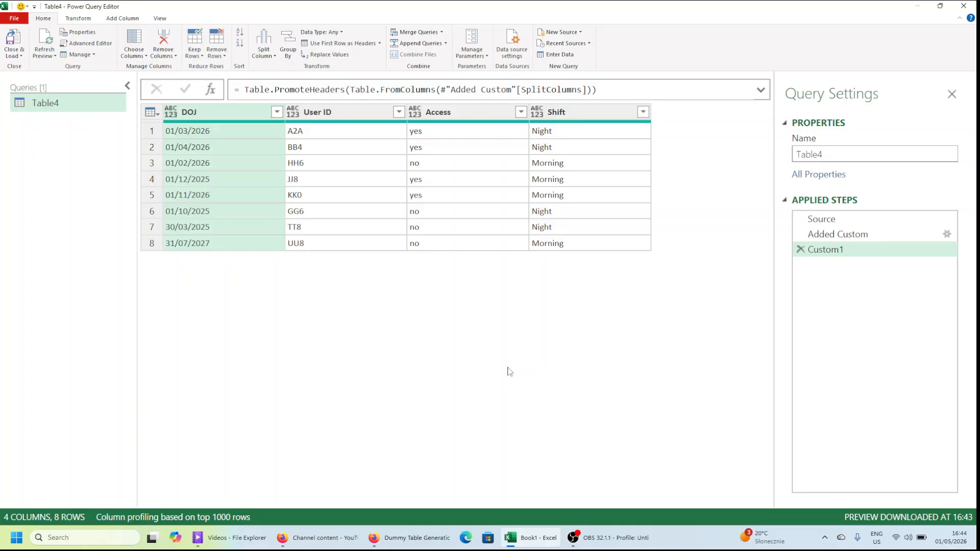
Step: Review the Source and Added Custom steps, including the SplitColumns custom column formula, and return to the Custom1 step
{"action": "left_click", "coordinate": [837, 225]}
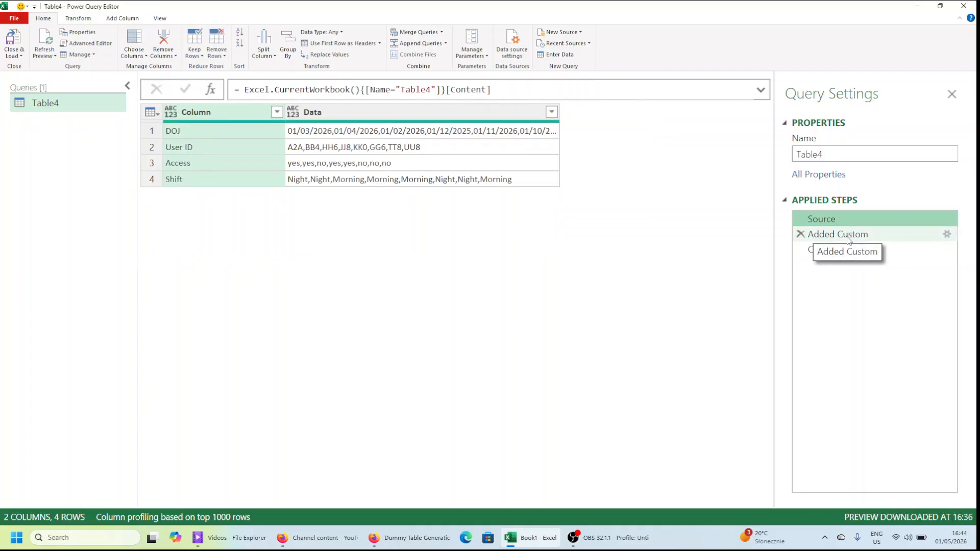
{"action": "left_click", "coordinate": [848, 237]}
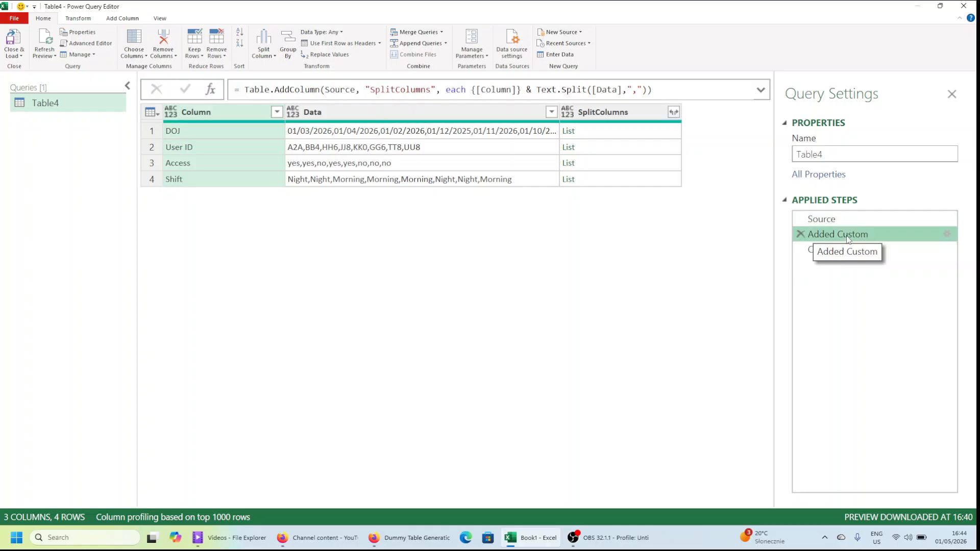
{"action": "left_click", "coordinate": [947, 234]}
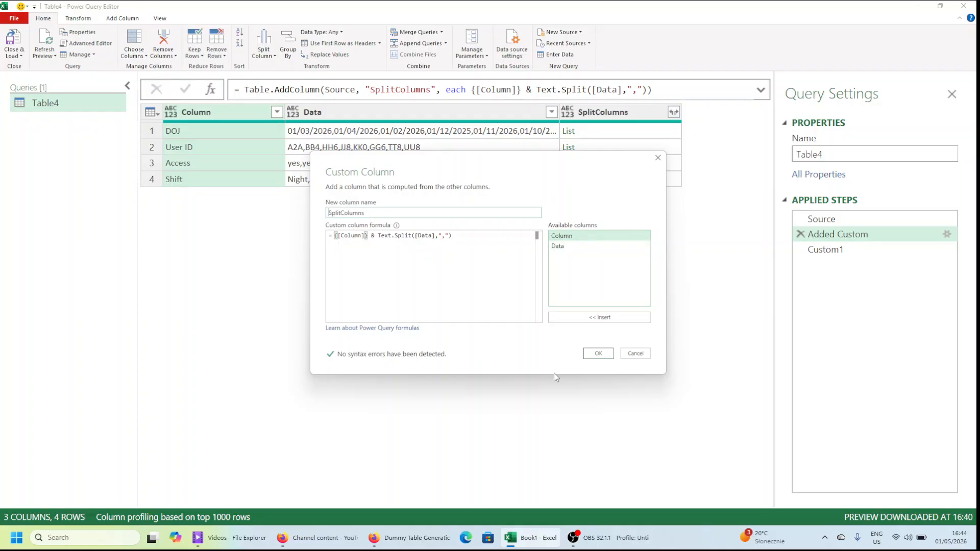
{"action": "left_click", "coordinate": [598, 353]}
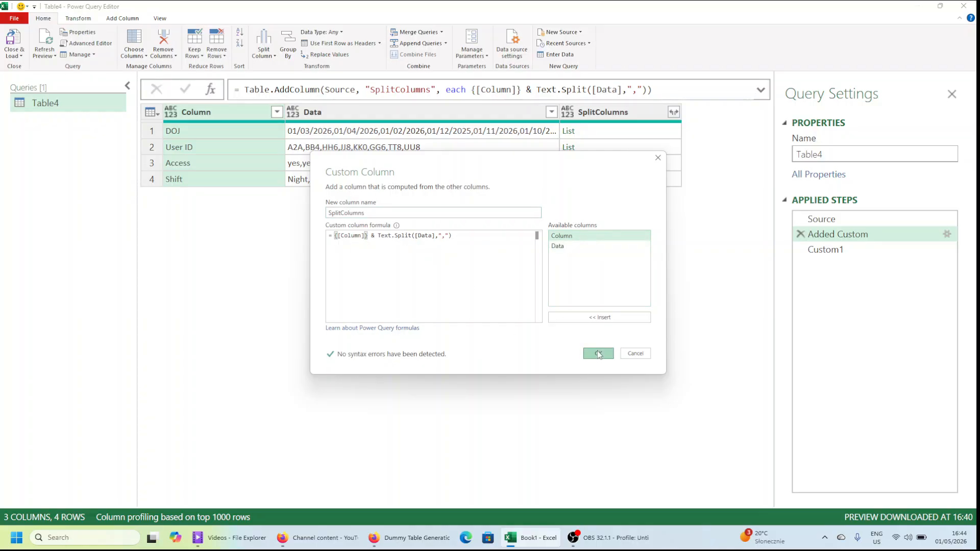
{"action": "left_click", "coordinate": [826, 255]}
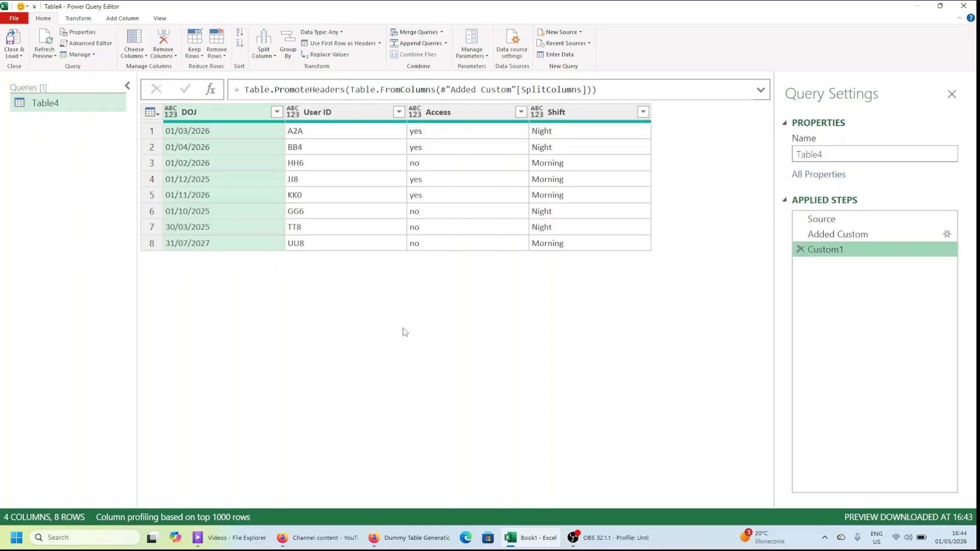
Step: Close the query editor and load the query as a table into the existing worksheet at cell E11 of Sheet2
{"action": "left_click", "coordinate": [21, 57]}
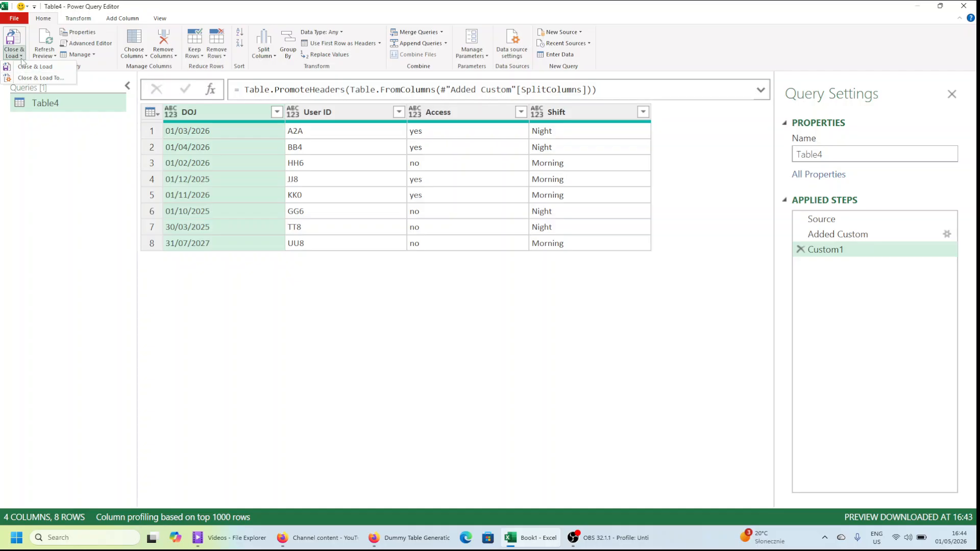
{"action": "left_click", "coordinate": [40, 78]}
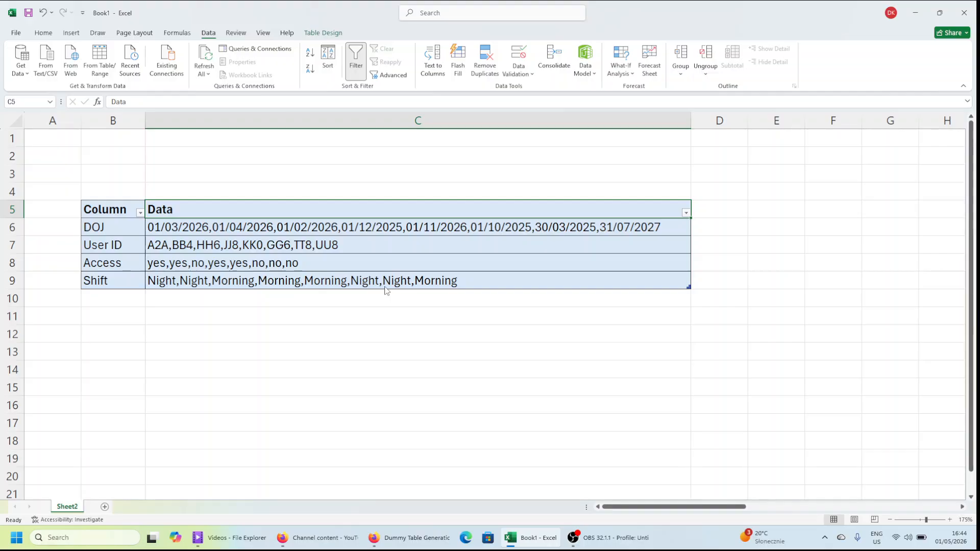
{"action": "left_click_drag", "start_coordinate": [367, 135], "coordinate": [404, 257]}
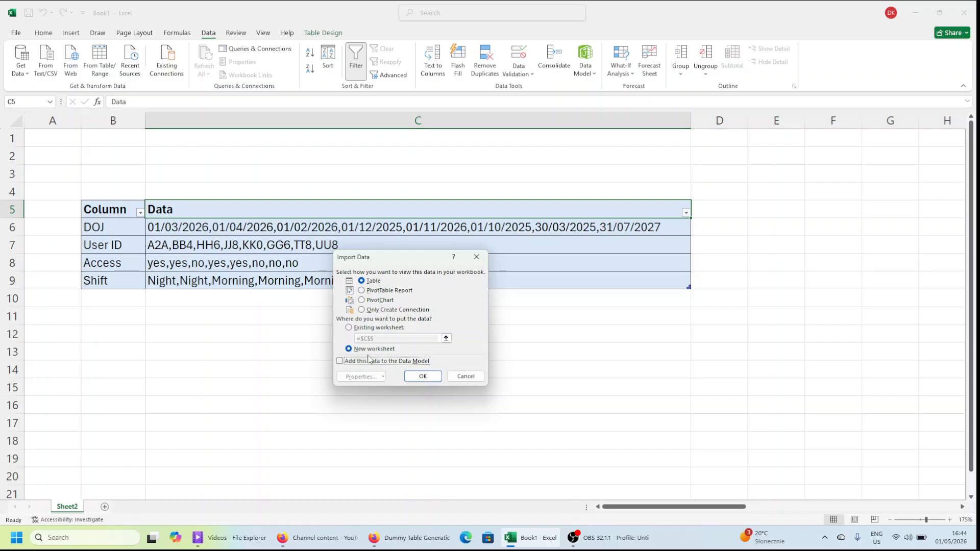
{"action": "left_click", "coordinate": [349, 327]}
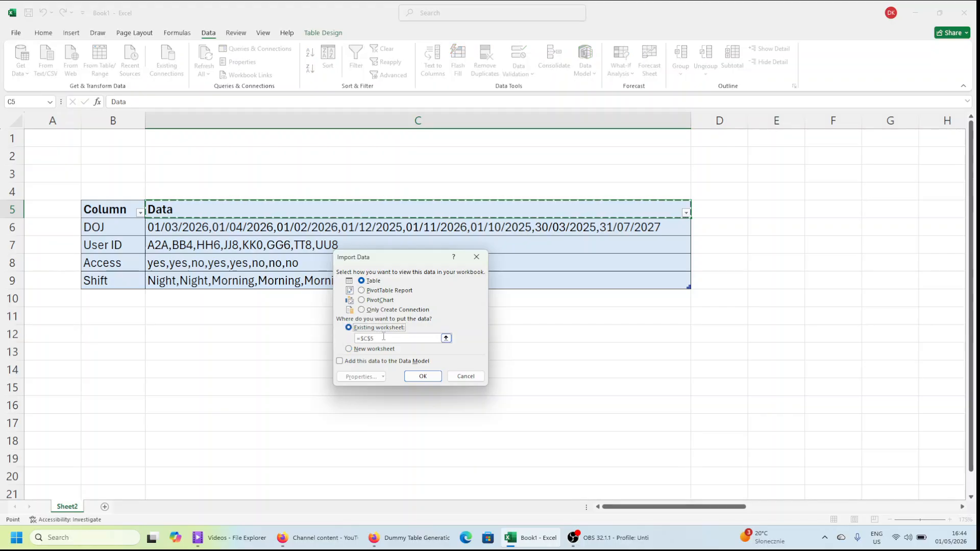
{"action": "left_click", "coordinate": [765, 317]}
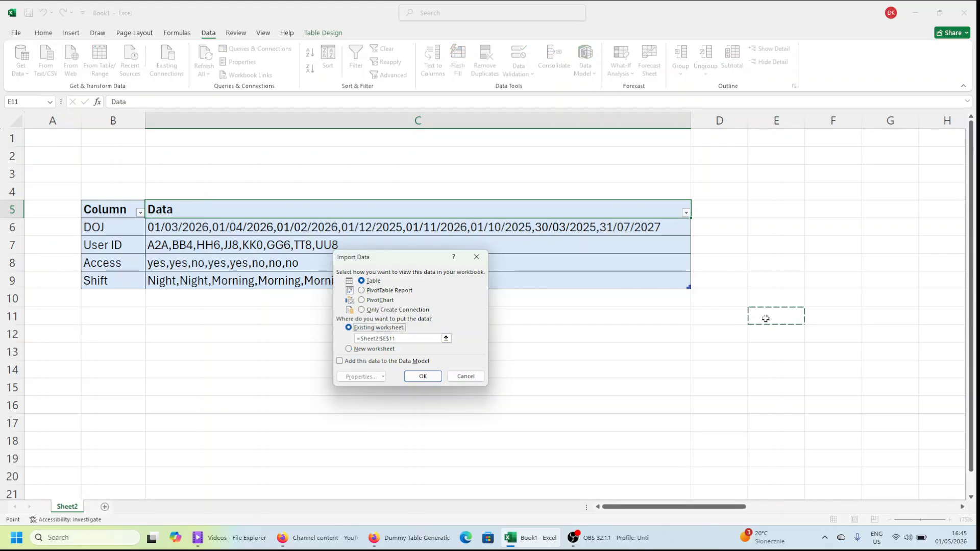
{"action": "left_click", "coordinate": [426, 376]}
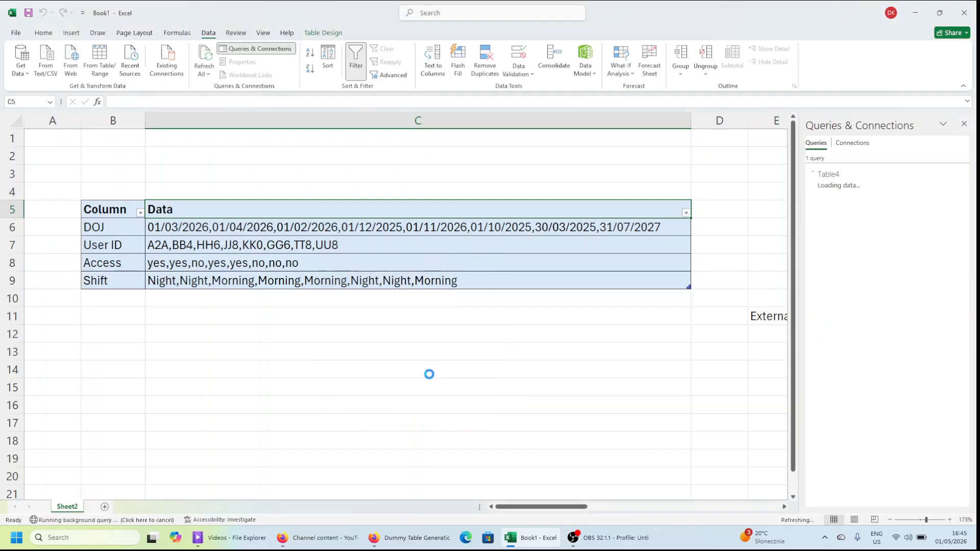
Step: Go to the loaded query table on Sheet2 and select all of it, including its headers, to inspect it
{"action": "left_click", "coordinate": [736, 363]}
{"action": "key", "text": "Right"}
{"action": "key", "text": "Right"}
{"action": "key", "text": "Right"}
{"action": "key", "text": "Right"}
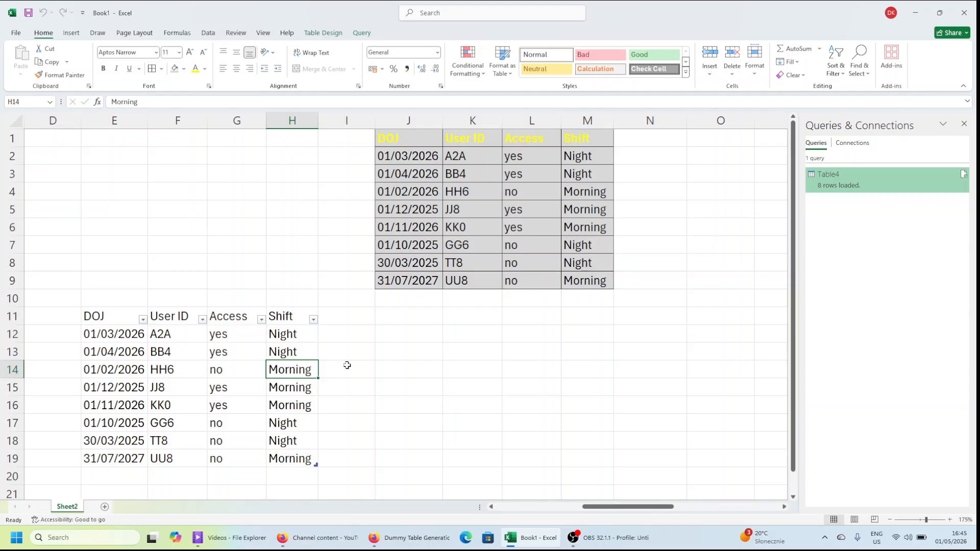
{"action": "key", "text": "Up"}
{"action": "key", "text": "Up"}
{"action": "key", "text": "Up"}
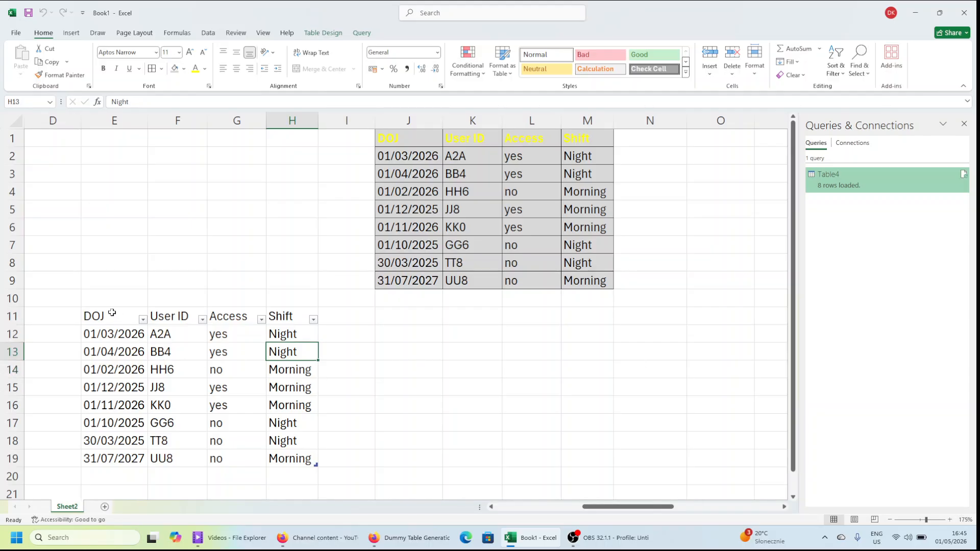
{"action": "key", "text": "Left"}
{"action": "key", "text": "Left"}
{"action": "key", "text": "Left"}
{"action": "key", "text": "ctrl+a"}
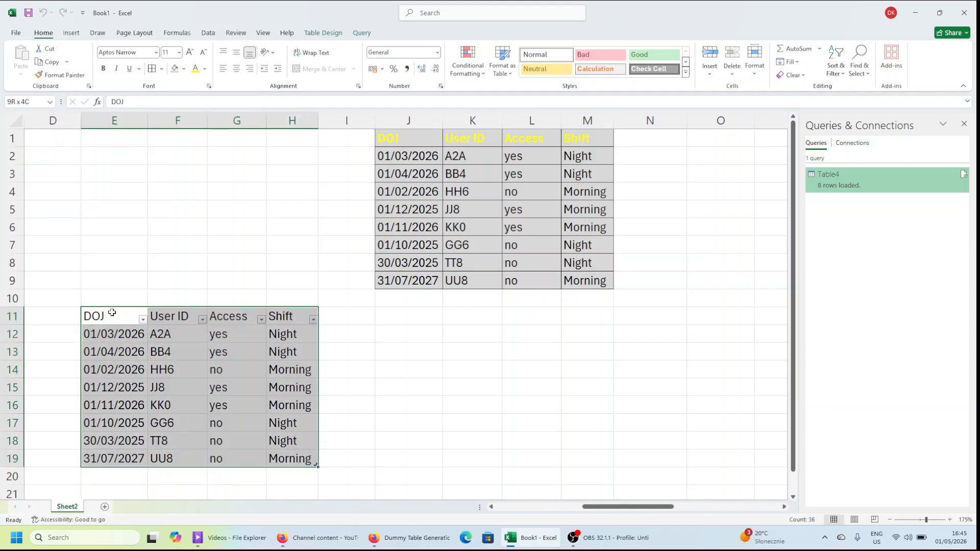
Step: Return to the source table on Sheet2 and examine its comma-separated DOJ and User ID values
{"action": "key", "text": "Left"}
{"action": "key", "text": "Left"}
{"action": "key", "text": "Left"}
{"action": "key", "text": "Left"}
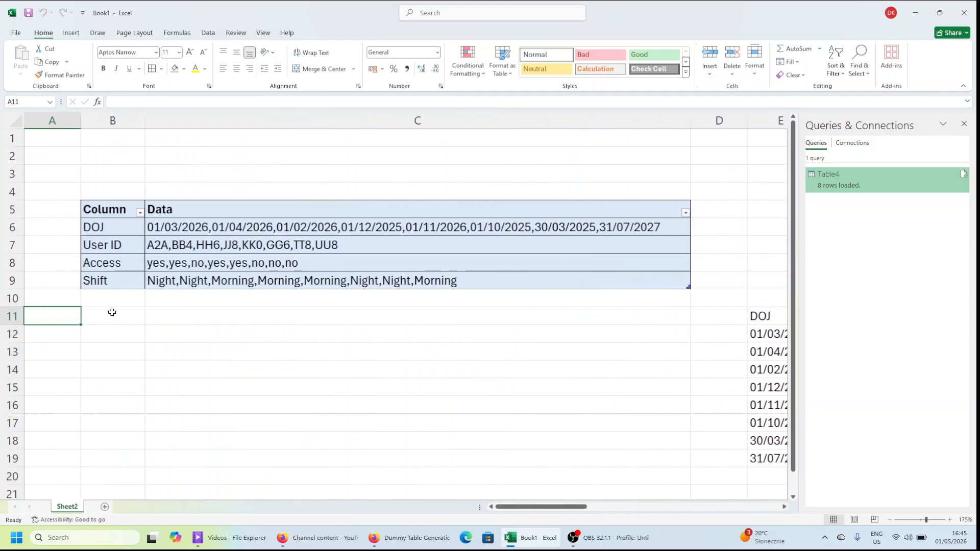
{"action": "left_click", "coordinate": [158, 227]}
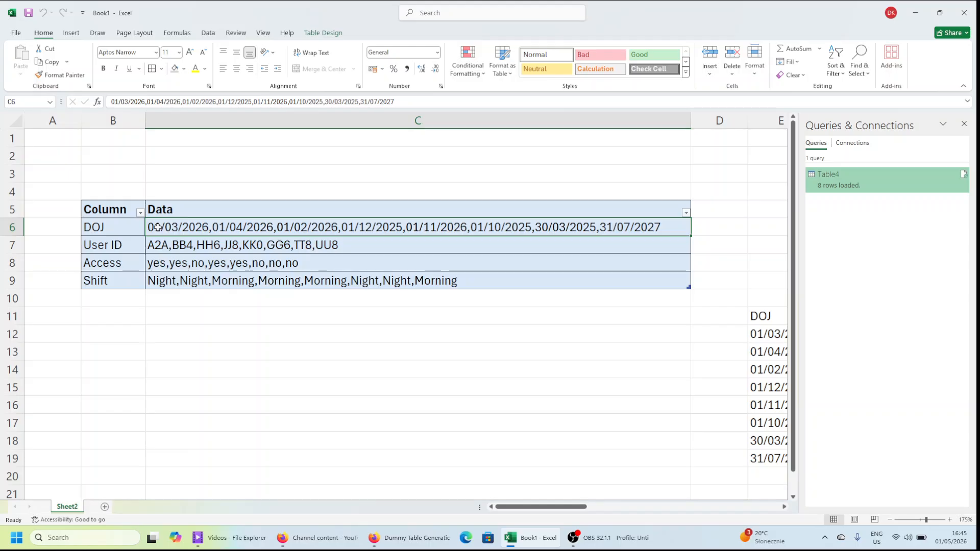
{"action": "key", "text": "Right"}
{"action": "key", "text": "Down"}
{"action": "key", "text": "Left"}
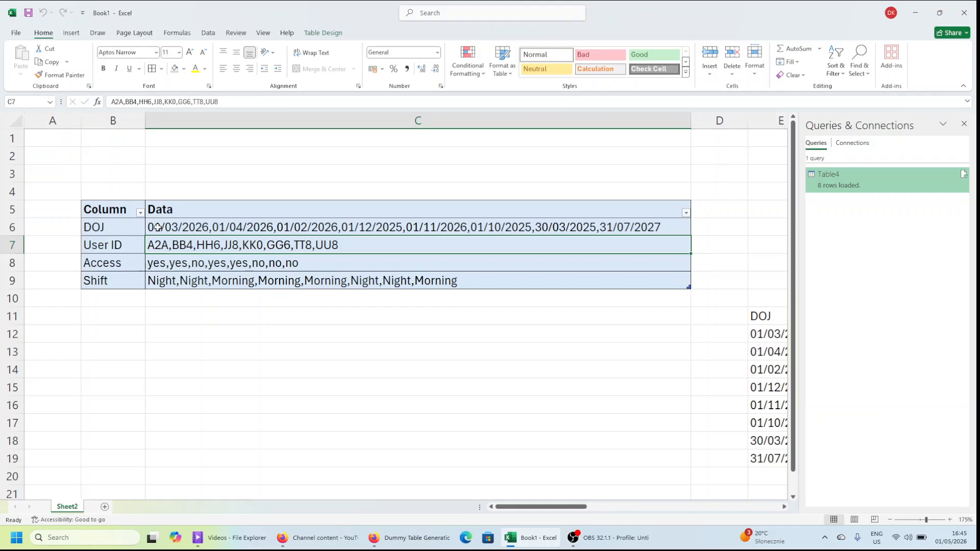
{"action": "left_click", "coordinate": [203, 347]}
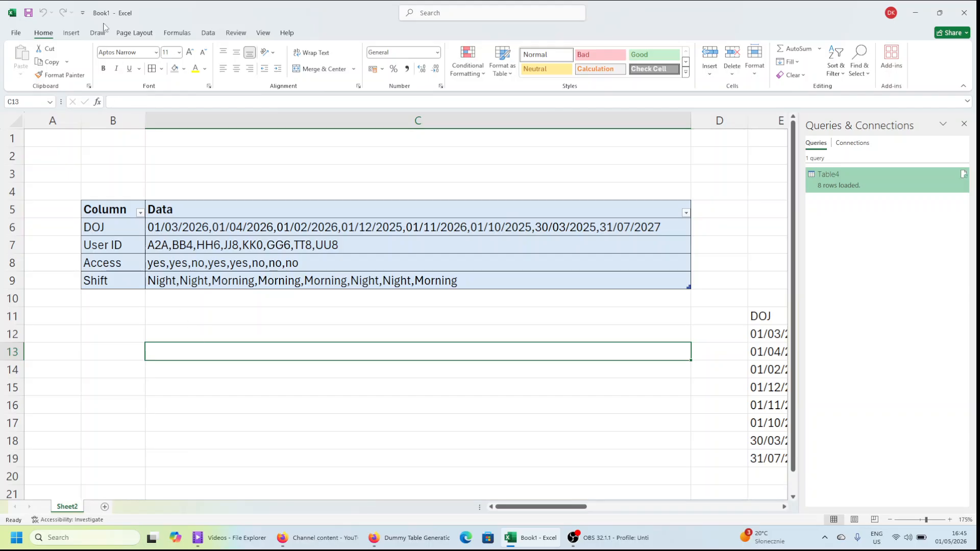
{"action": "left_click", "coordinate": [233, 243]}
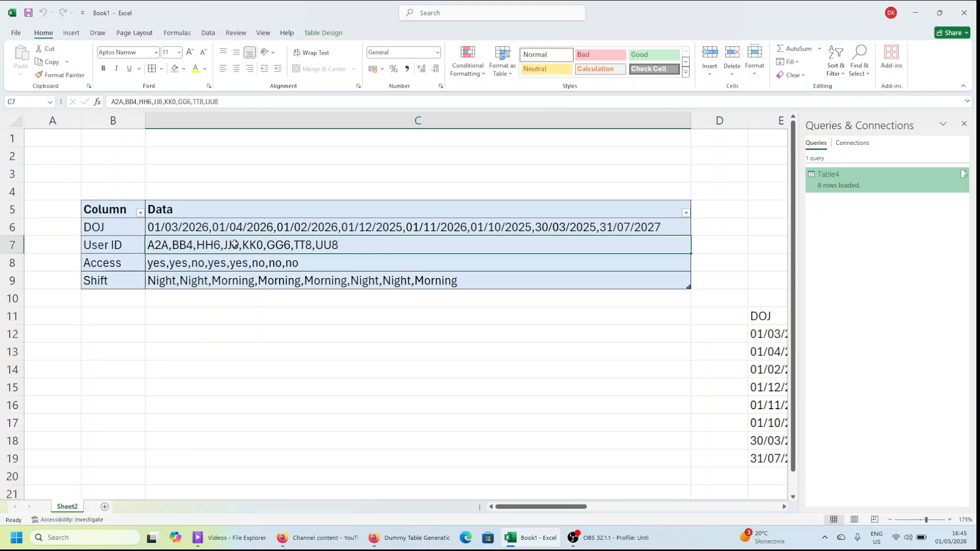
Step: Review the available data import sources, including the file types such as Excel Workbook, Text/CSV and PDF
{"action": "left_click", "coordinate": [254, 278]}
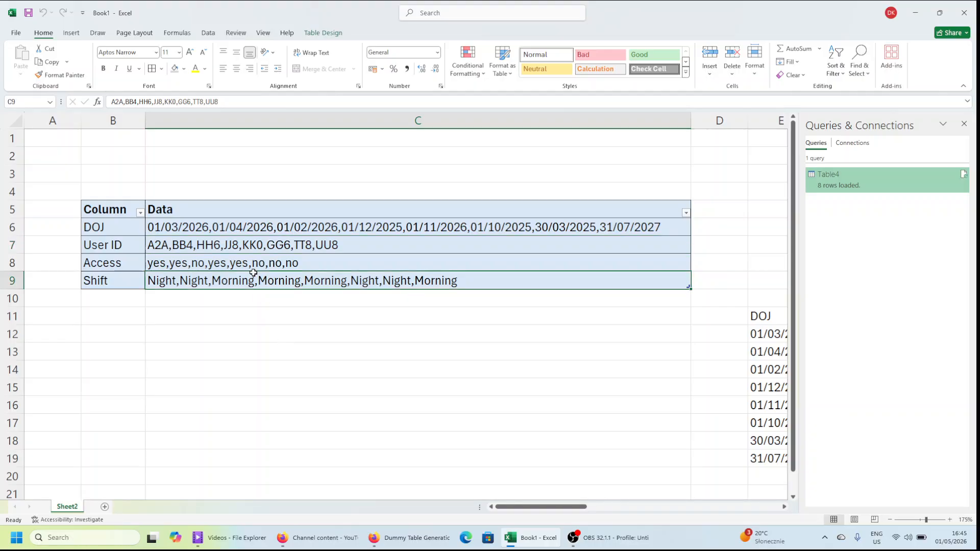
{"action": "left_click", "coordinate": [209, 33]}
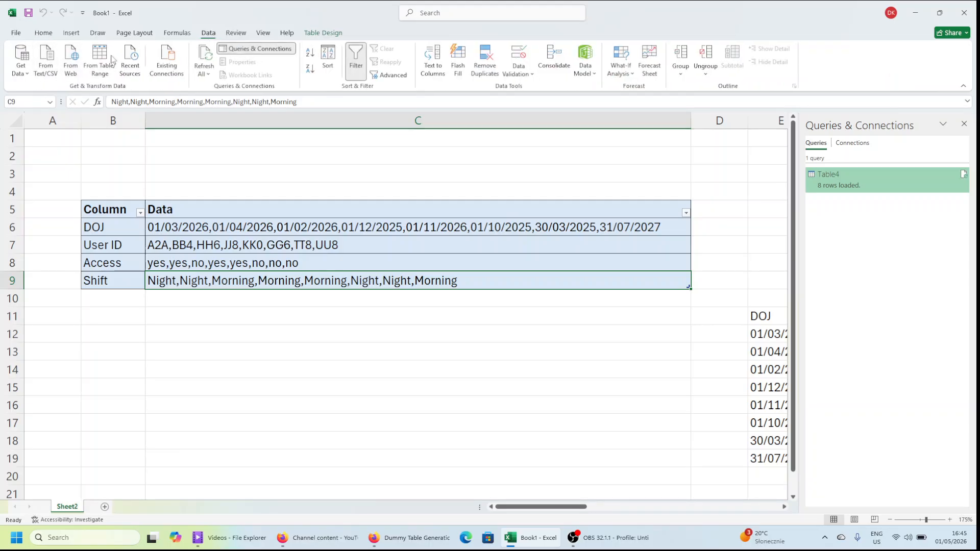
{"action": "left_click", "coordinate": [29, 77]}
{"action": "mouse_move", "coordinate": [44, 97]}
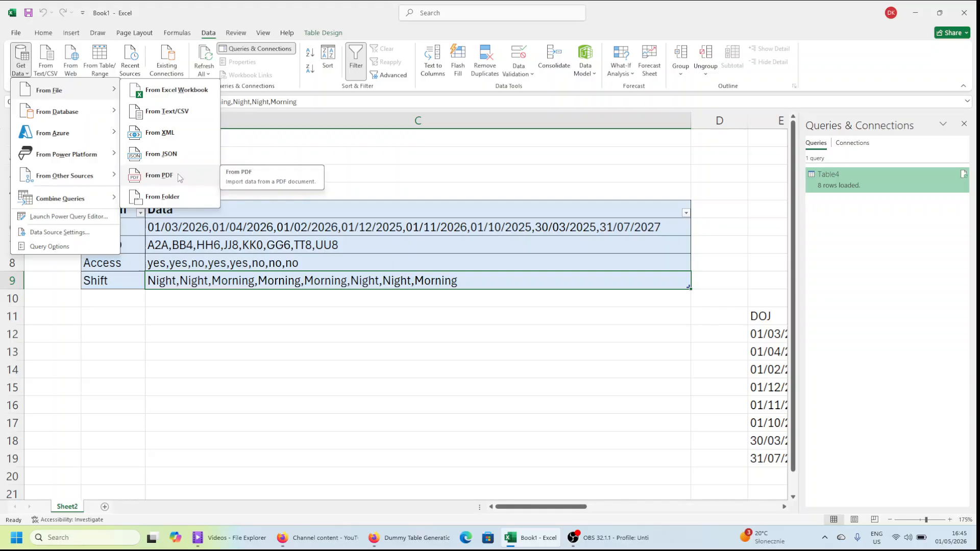
{"action": "left_click", "coordinate": [289, 344]}
{"action": "left_click", "coordinate": [289, 343]}
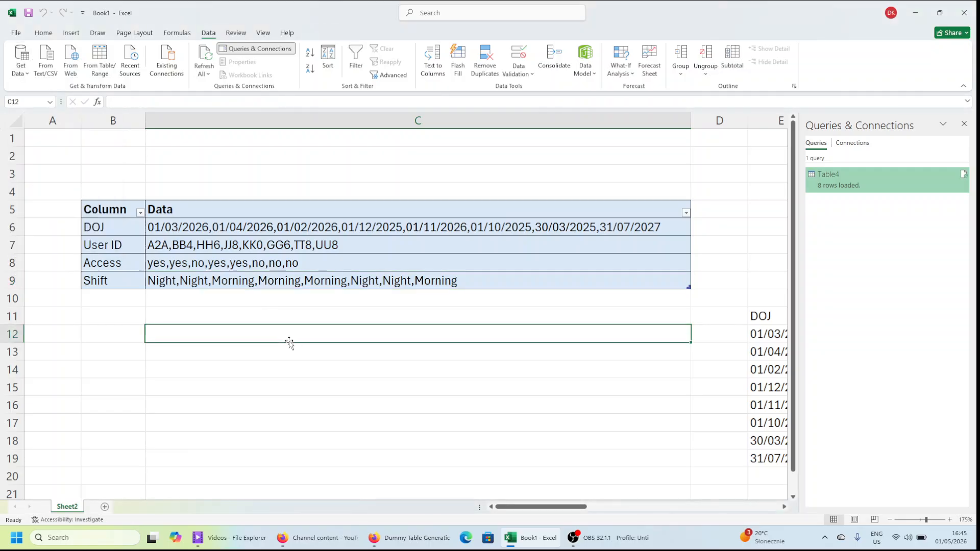
Step: Inspect the loaded query table on Sheet2 across its DOJ to Shift columns, and return to column A beside the source table
{"action": "key", "text": "Down"}
{"action": "key", "text": "Down"}
{"action": "key", "text": "Right"}
{"action": "key", "text": "Right"}
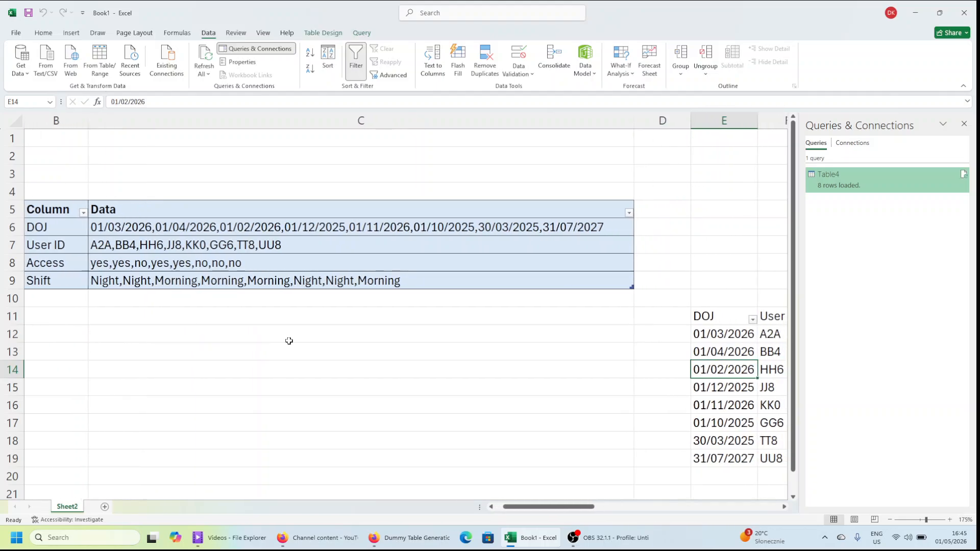
{"action": "key", "text": "Right"}
{"action": "key", "text": "Right"}
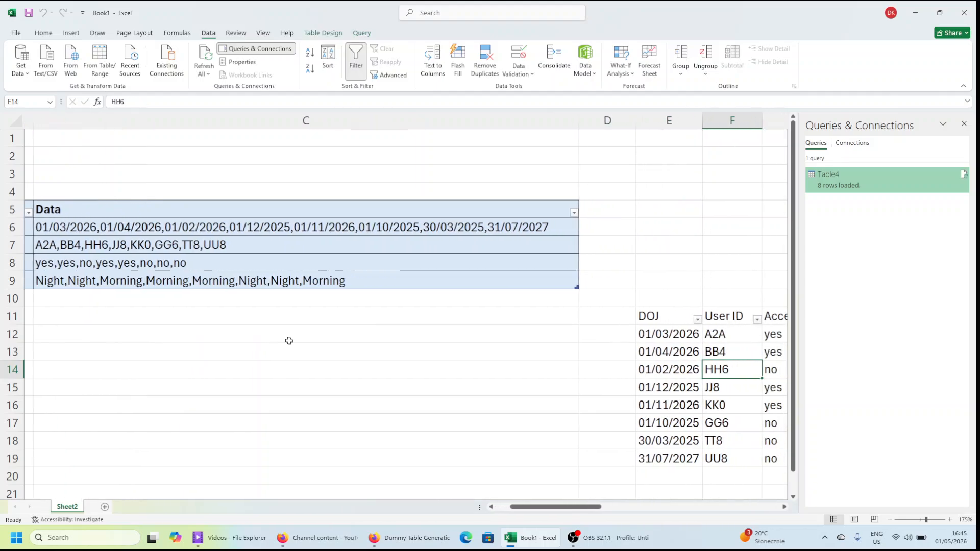
{"action": "left_click", "coordinate": [118, 334]}
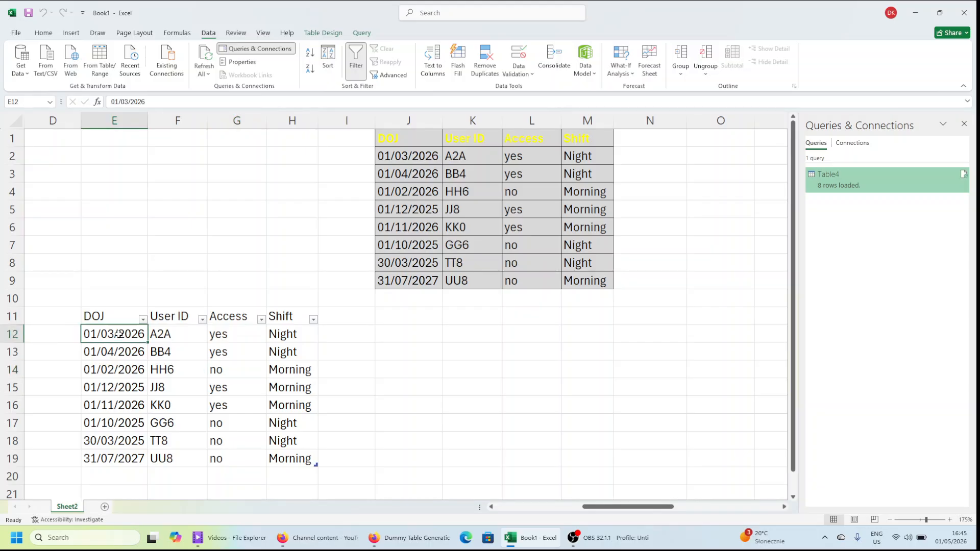
{"action": "key", "text": "Up"}
{"action": "key", "text": "Right"}
{"action": "key", "text": "Right"}
{"action": "key", "text": "Right"}
{"action": "key", "text": "Right"}
{"action": "key", "text": "Down"}
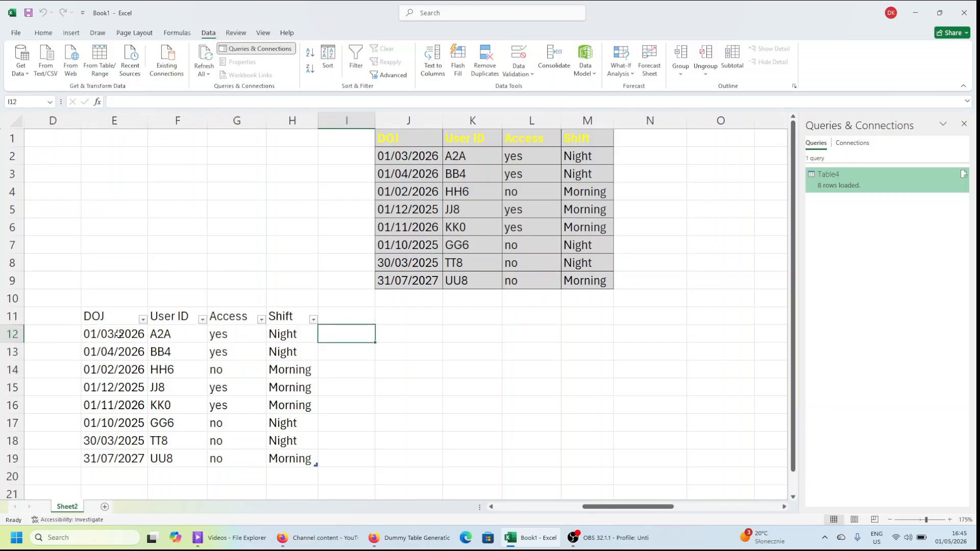
{"action": "key", "text": "shift+Down"}
{"action": "key", "text": "shift+Down"}
{"action": "key", "text": "shift+Down"}
{"action": "key", "text": "shift+Down"}
{"action": "key", "text": "shift+Down"}
{"action": "key", "text": "Home"}
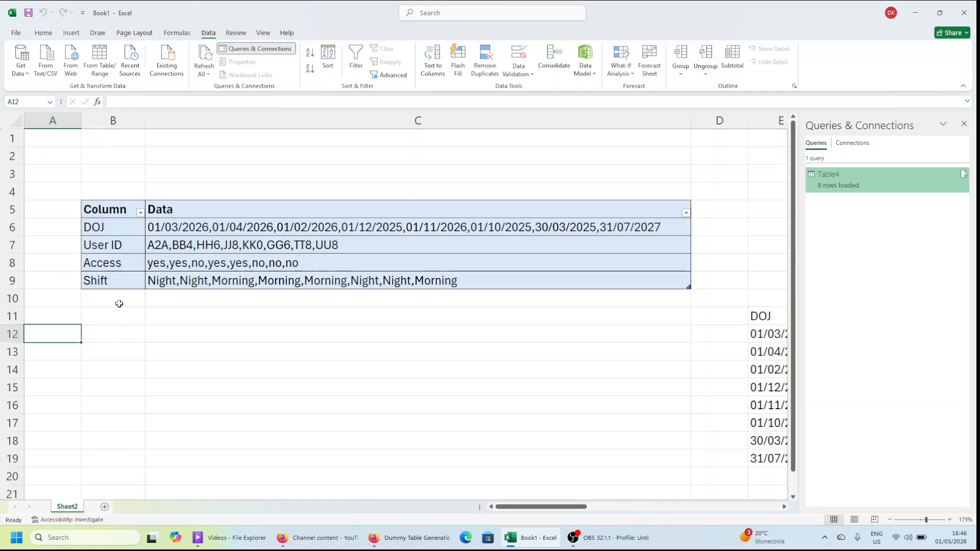
Step: Add a row labelled Feedback in cell B10, directly below Shift in the source table
{"action": "left_click", "coordinate": [122, 283]}
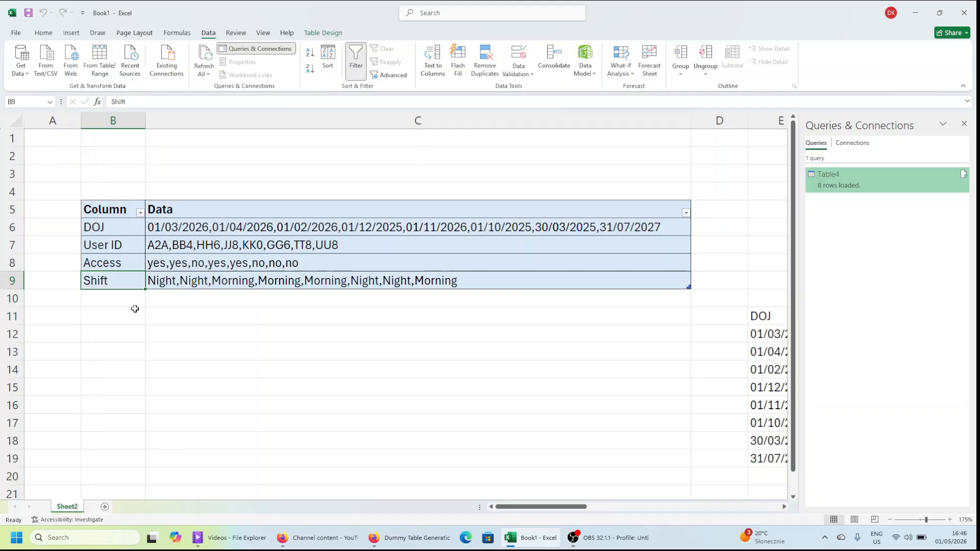
{"action": "key", "text": "Down"}
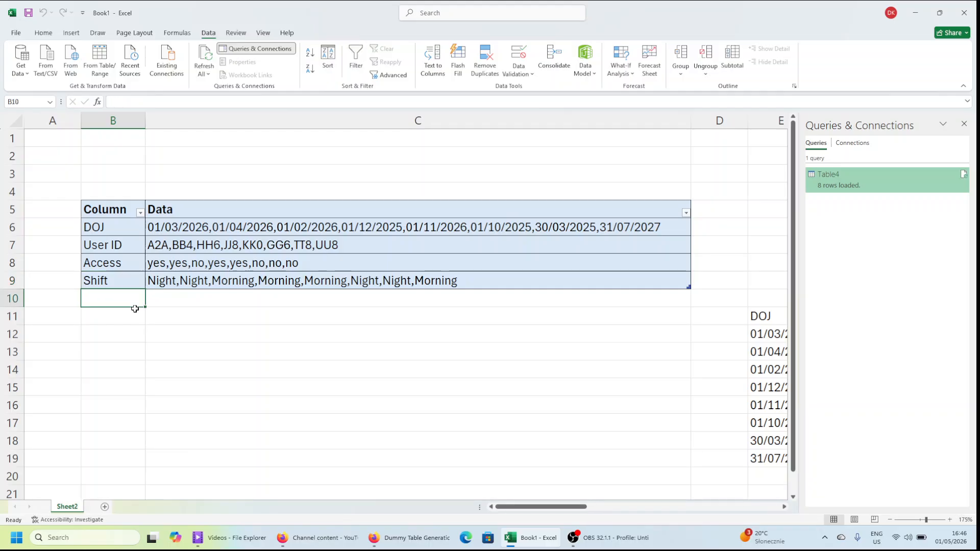
{"action": "type", "text": "Feedback"}
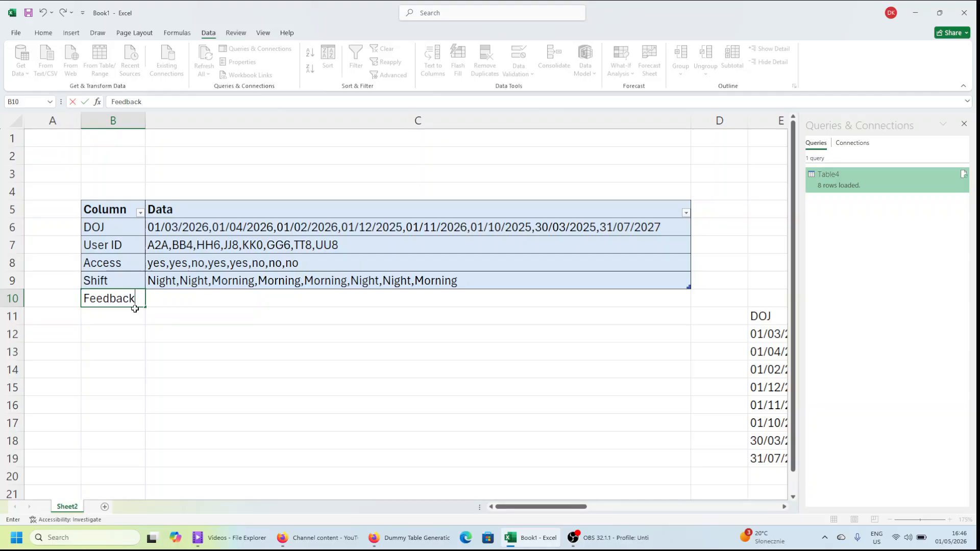
{"action": "key", "text": "Tab"}
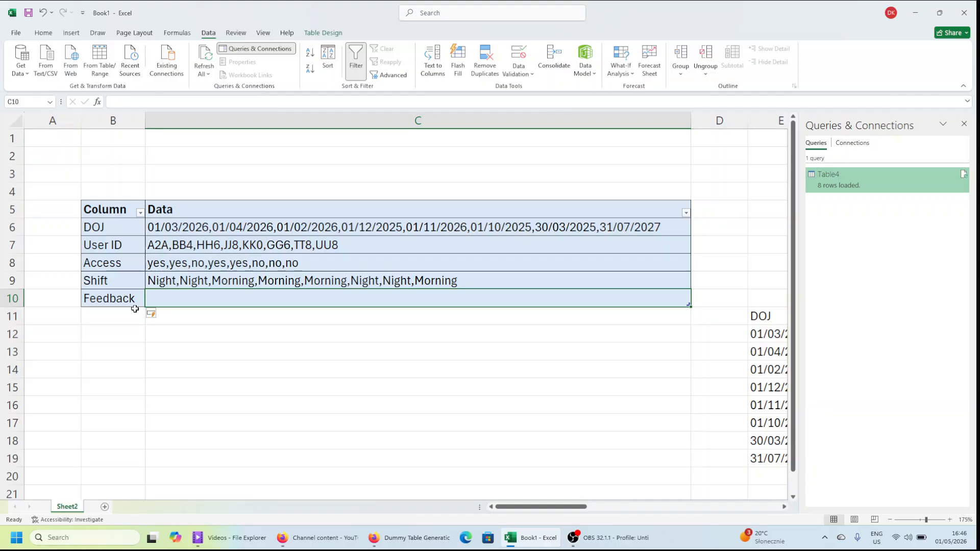
Step: Enter "Good, better," as the Feedback data in cell C10, without keeping an extra blank table row below it
{"action": "key", "text": "F2"}
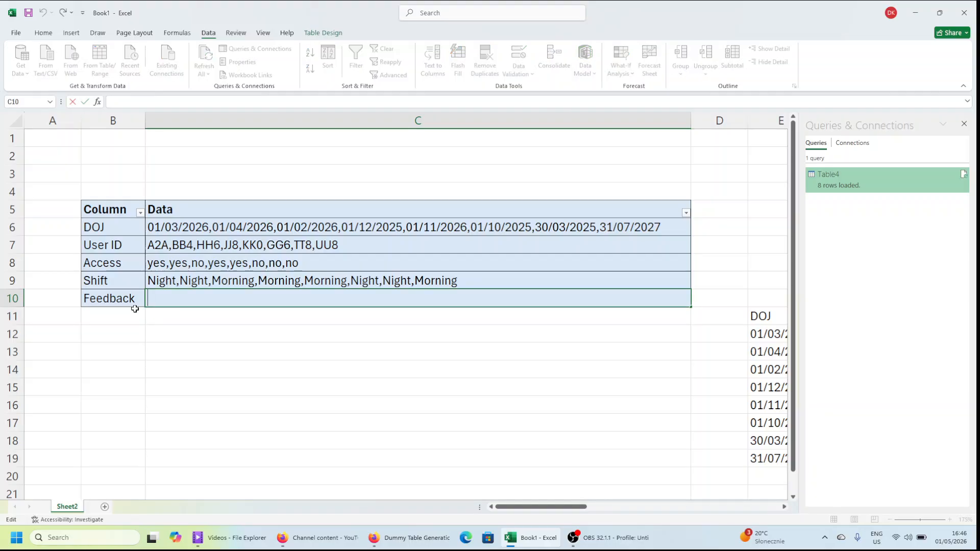
{"action": "type", "text": "Goog, better,"}
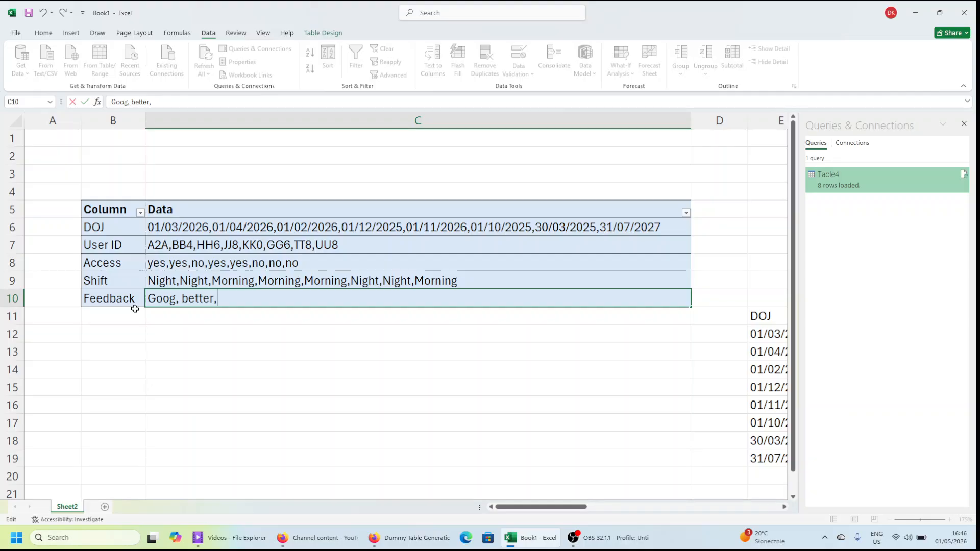
{"action": "key", "text": "Tab"}
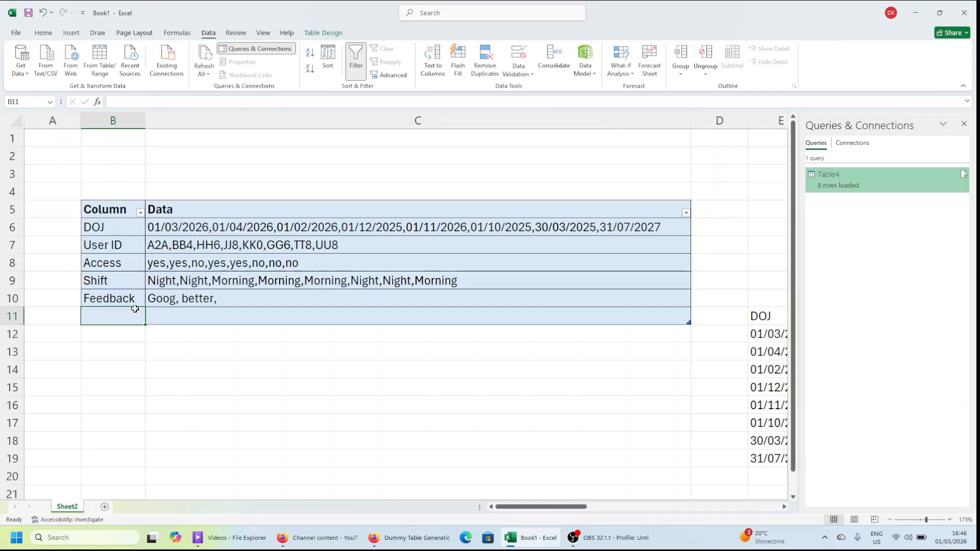
{"action": "key", "text": "ctrl+z"}
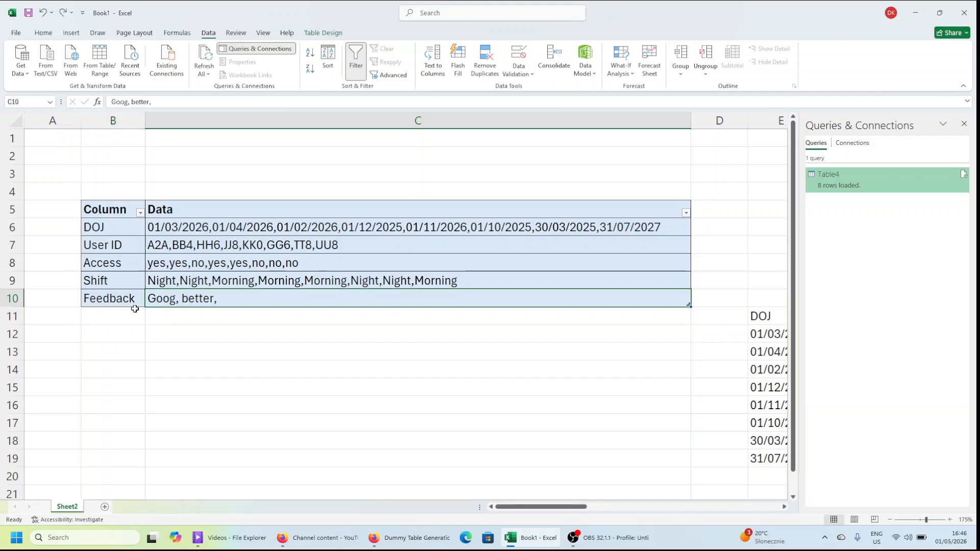
{"action": "key", "text": "F2"}
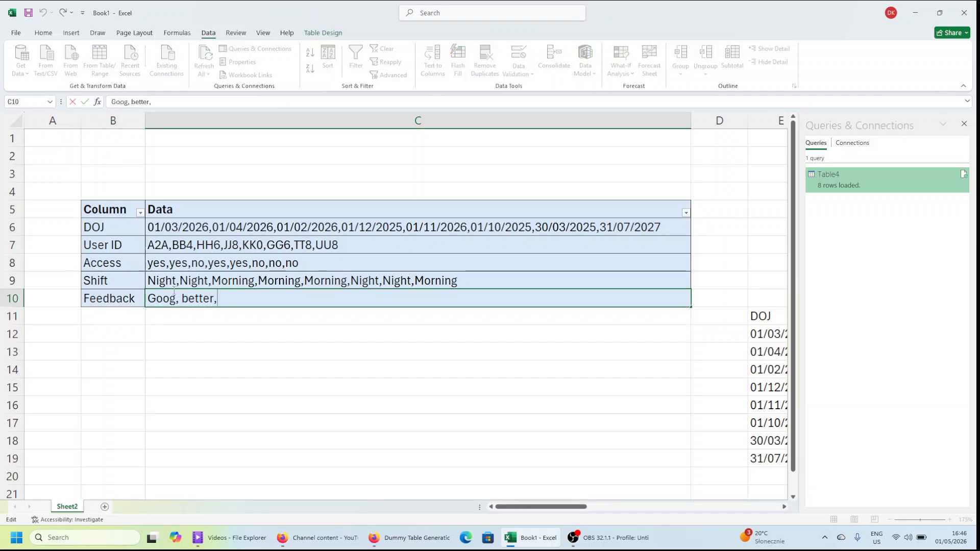
{"action": "left_click", "coordinate": [175, 298]}
{"action": "key", "text": "BackSpace"}
{"action": "type", "text": "d"}
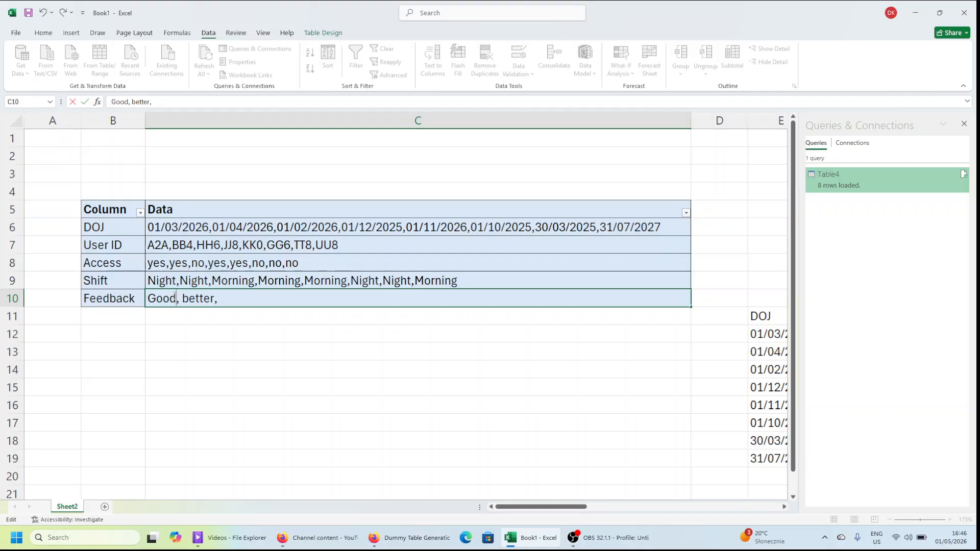
Step: Repeat the text "Good, better," in the Feedback data cell until it occurs four times, and commit the entry
{"action": "key", "text": "End"}
{"action": "key", "text": "shift+Home"}
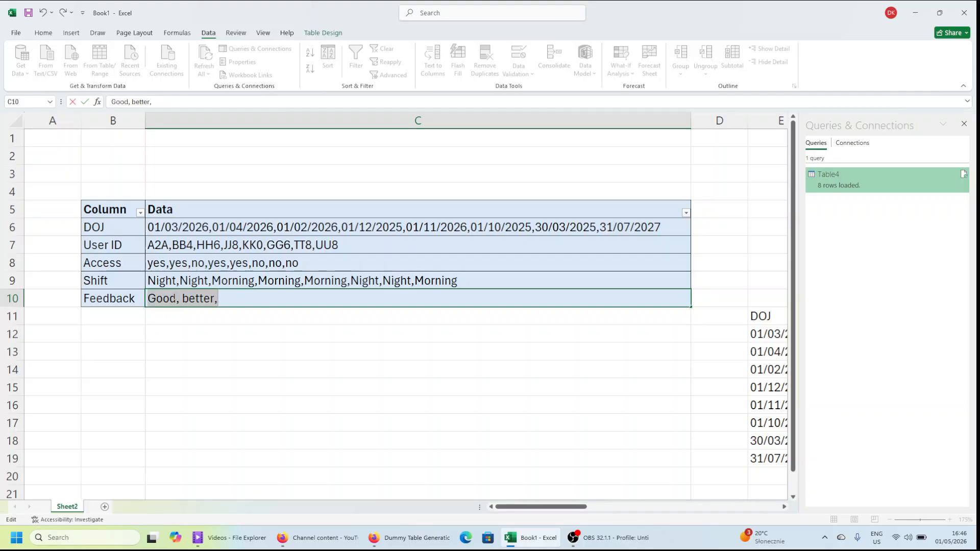
{"action": "key", "text": "ctrl+c"}
{"action": "key", "text": "End"}
{"action": "key", "text": "ctrl+v"}
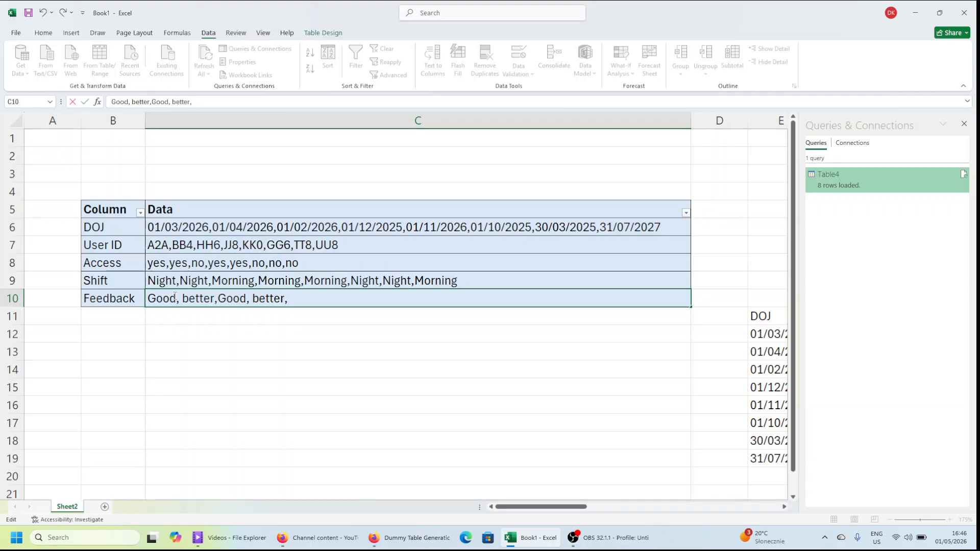
{"action": "key", "text": "ctrl+v"}
{"action": "key", "text": "ctrl+v"}
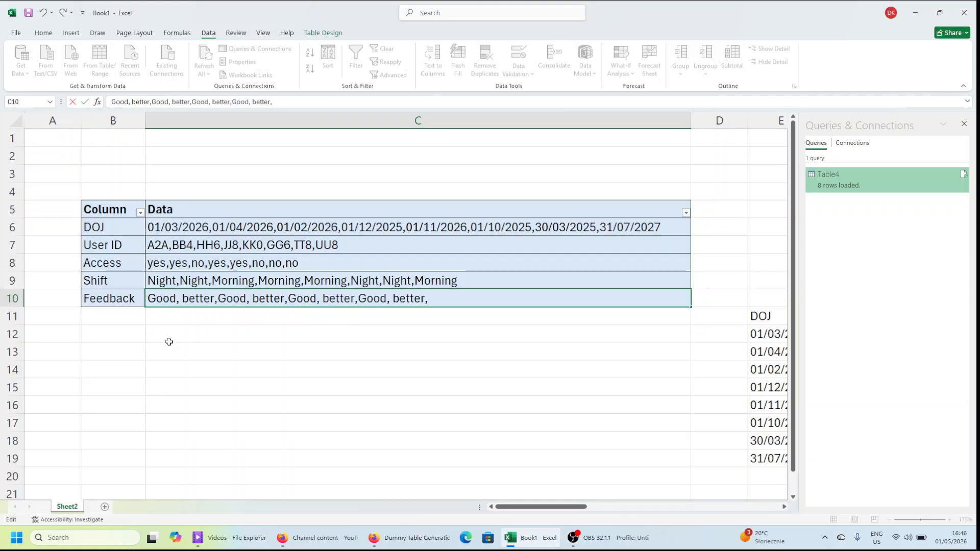
{"action": "left_click", "coordinate": [217, 363]}
{"action": "left_click", "coordinate": [155, 305]}
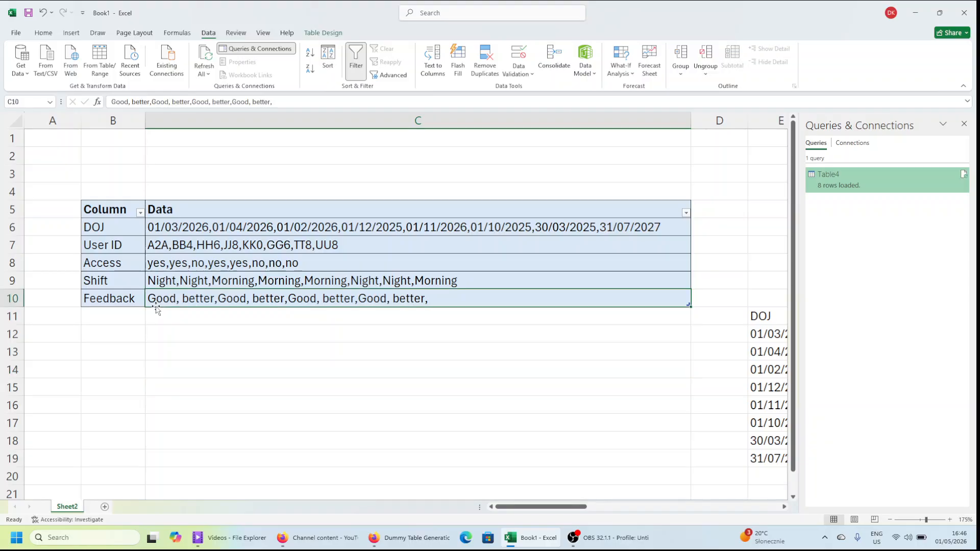
Step: Refresh the loaded query table on Sheet2 to bring in the new Feedback row from the source table
{"action": "left_click", "coordinate": [119, 300]}
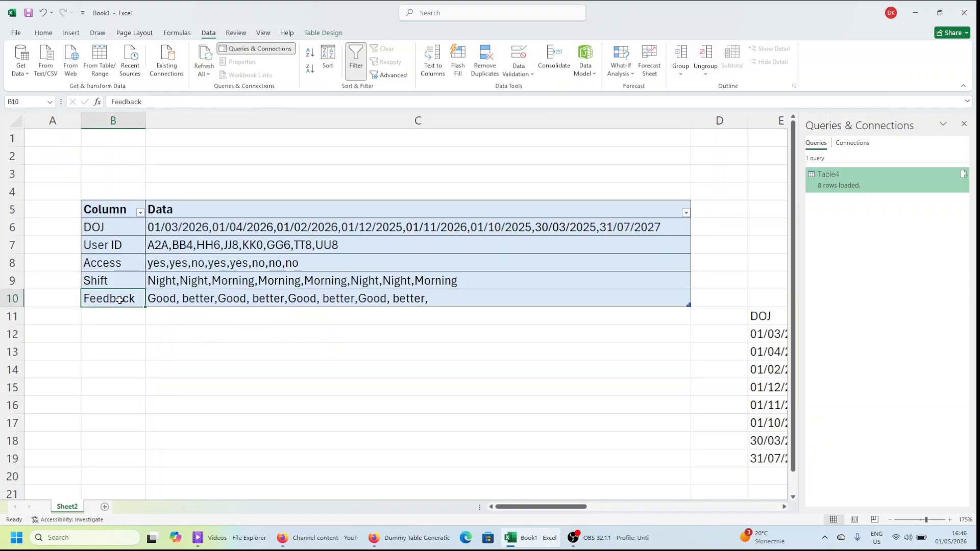
{"action": "key", "text": "Right"}
{"action": "key", "text": "Right"}
{"action": "key", "text": "Right"}
{"action": "key", "text": "Right"}
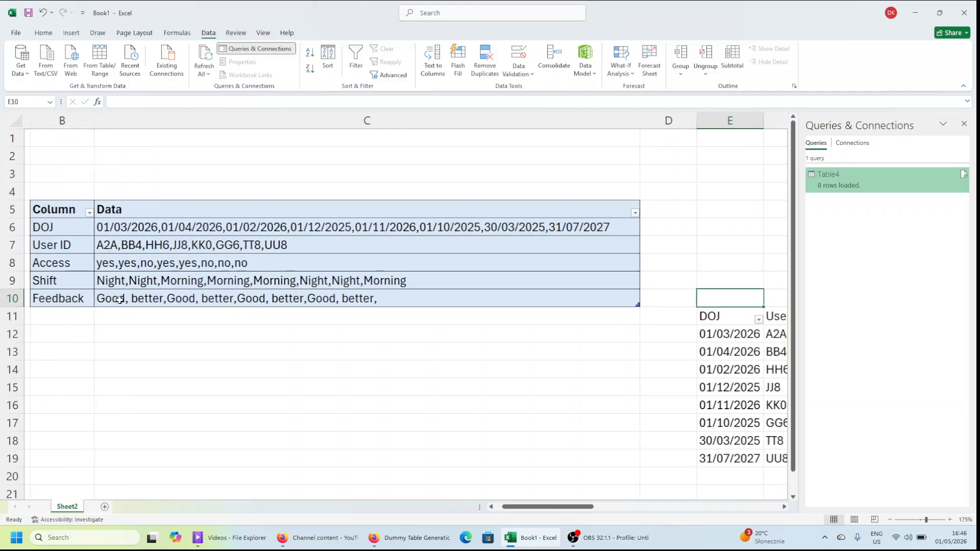
{"action": "left_click", "coordinate": [617, 371]}
{"action": "key", "text": "Right"}
{"action": "key", "text": "Right"}
{"action": "key", "text": "Right"}
{"action": "key", "text": "Right"}
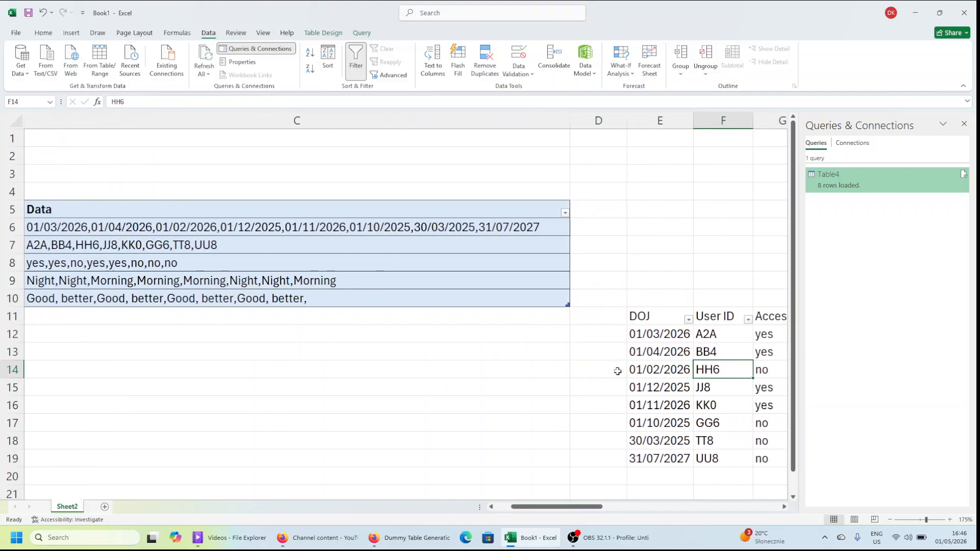
{"action": "key", "text": "Down"}
{"action": "key", "text": "Down"}
{"action": "key", "text": "Down"}
{"action": "key", "text": "Down"}
{"action": "key", "text": "Down"}
{"action": "key", "text": "Down"}
{"action": "key", "text": "Down"}
{"action": "key", "text": "Down"}
{"action": "key", "text": "Down"}
{"action": "key", "text": "Down"}
{"action": "key", "text": "Down"}
{"action": "key", "text": "Down"}
{"action": "key", "text": "Down"}
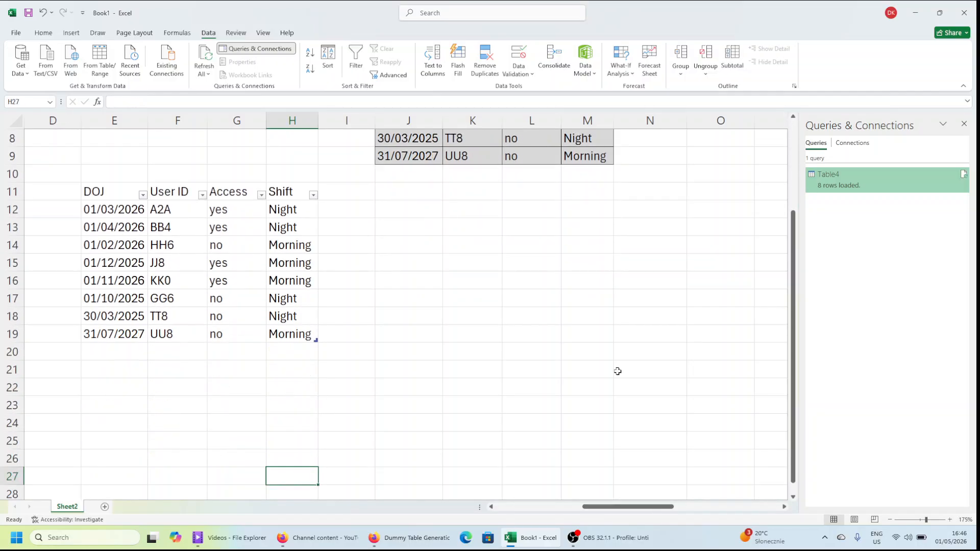
{"action": "left_click", "coordinate": [218, 243]}
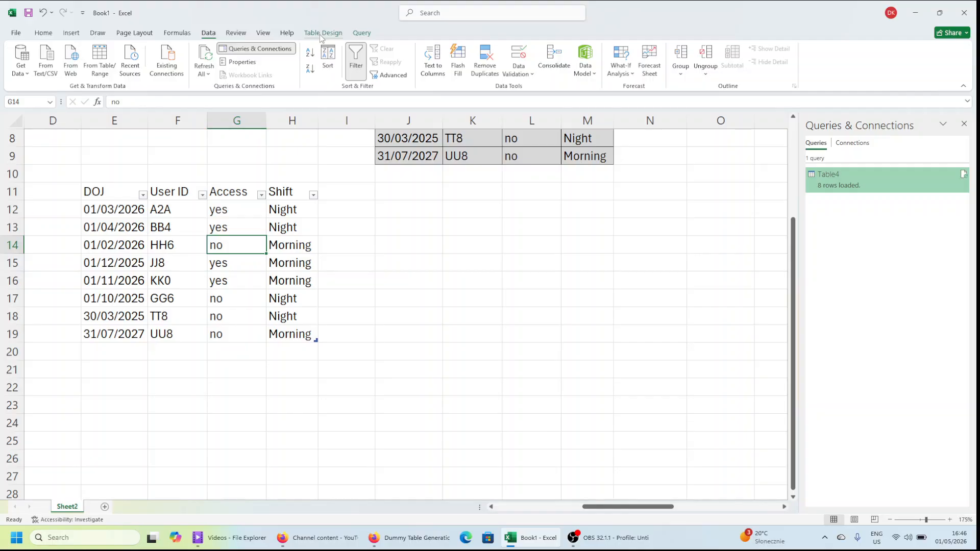
{"action": "left_click", "coordinate": [209, 60]}
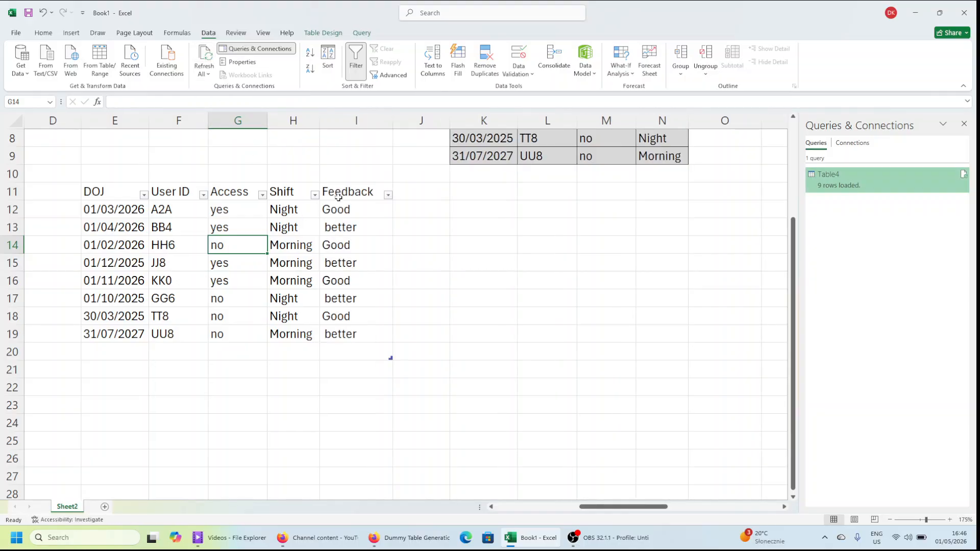
Step: Inspect the Feedback column of the refreshed query table, from its header through its values
{"action": "left_click", "coordinate": [339, 197]}
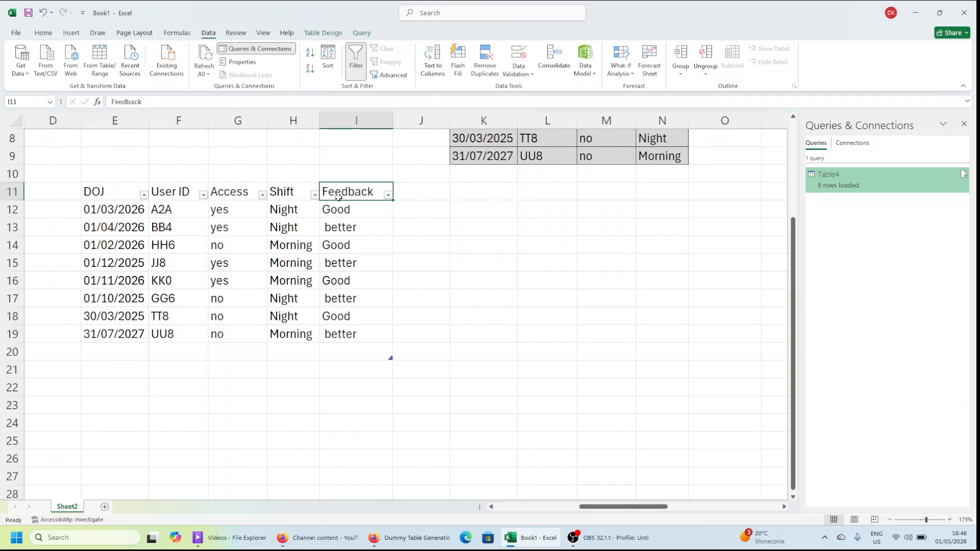
{"action": "key", "text": "Down"}
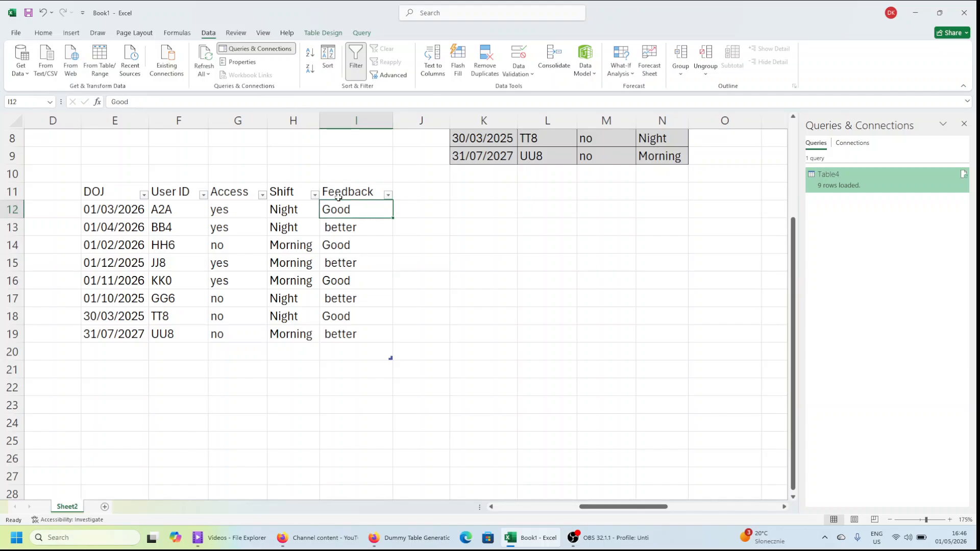
{"action": "key", "text": "ctrl+shift+Down"}
{"action": "left_click", "coordinate": [338, 196]}
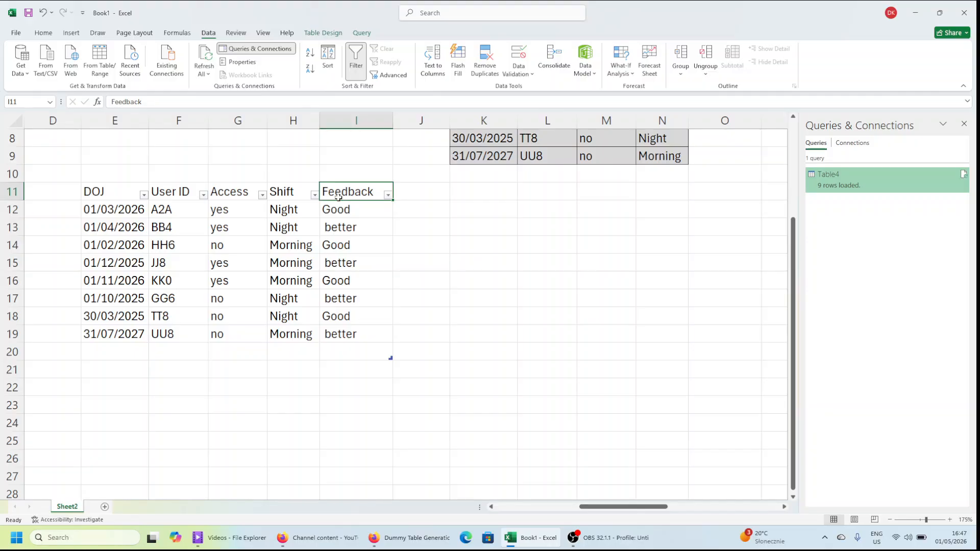
Step: Return from the query table to the source table and go to the Shift label in cell B9
{"action": "key", "text": "Left"}
{"action": "key", "text": "Left"}
{"action": "key", "text": "Left"}
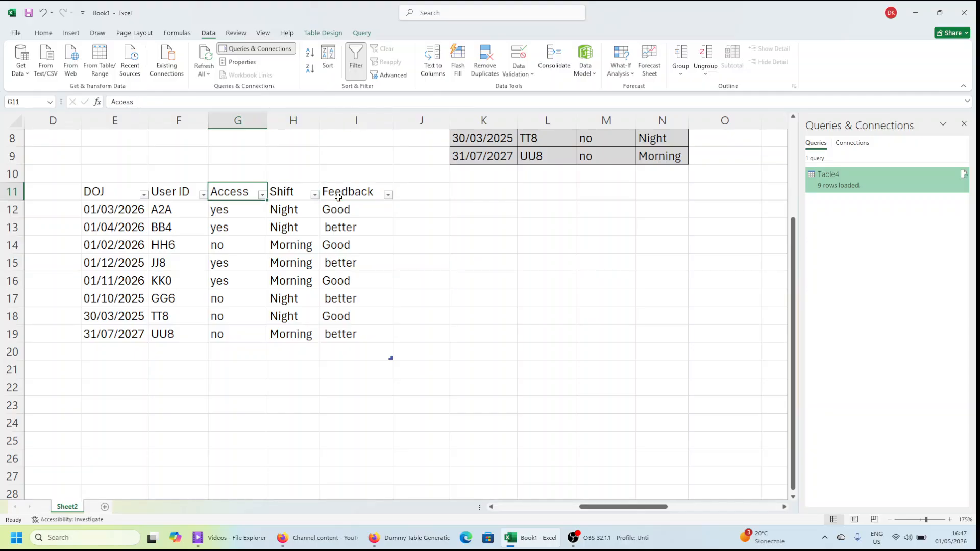
{"action": "key", "text": "Left"}
{"action": "key", "text": "Left"}
{"action": "key", "text": "Left"}
{"action": "key", "text": "Left"}
{"action": "key", "text": "Left"}
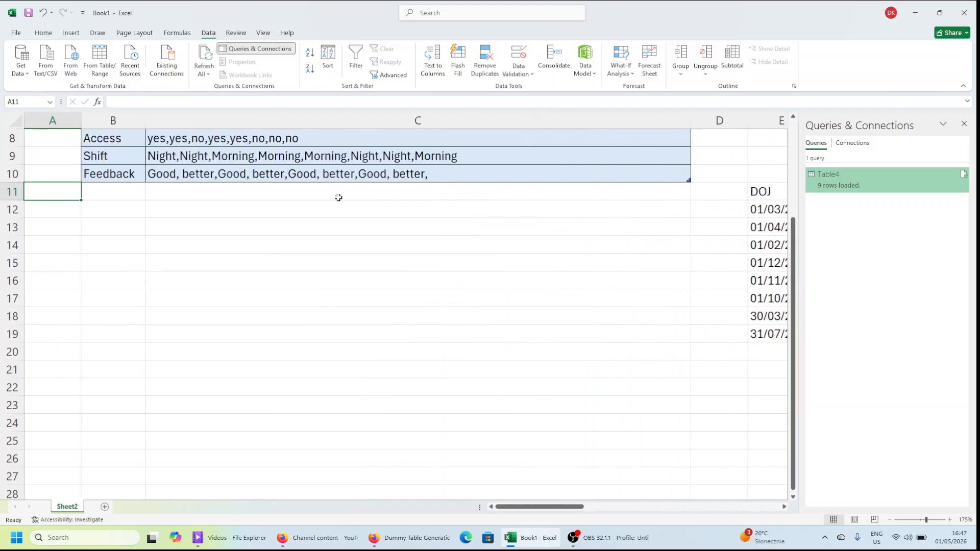
{"action": "key", "text": "Right"}
{"action": "key", "text": "Up"}
{"action": "key", "text": "Up"}
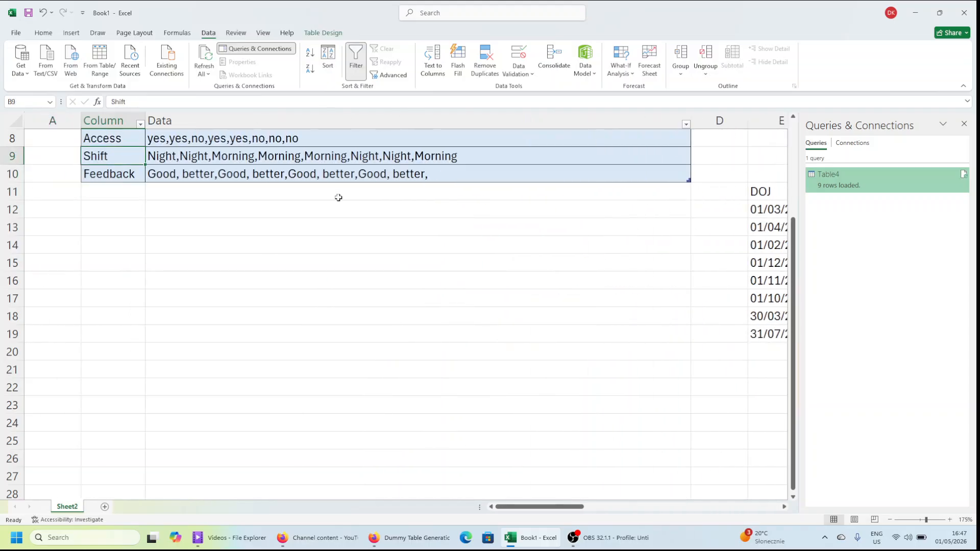
Step: Select the entire source table, from the Column and Data headers through the Feedback row, to review the comma-separated data
{"action": "key", "text": "Up"}
{"action": "key", "text": "Up"}
{"action": "key", "text": "Up"}
{"action": "key", "text": "Up"}
{"action": "key", "text": "Up"}
{"action": "key", "text": "Up"}
{"action": "key", "text": "Up"}
{"action": "key", "text": "Up"}
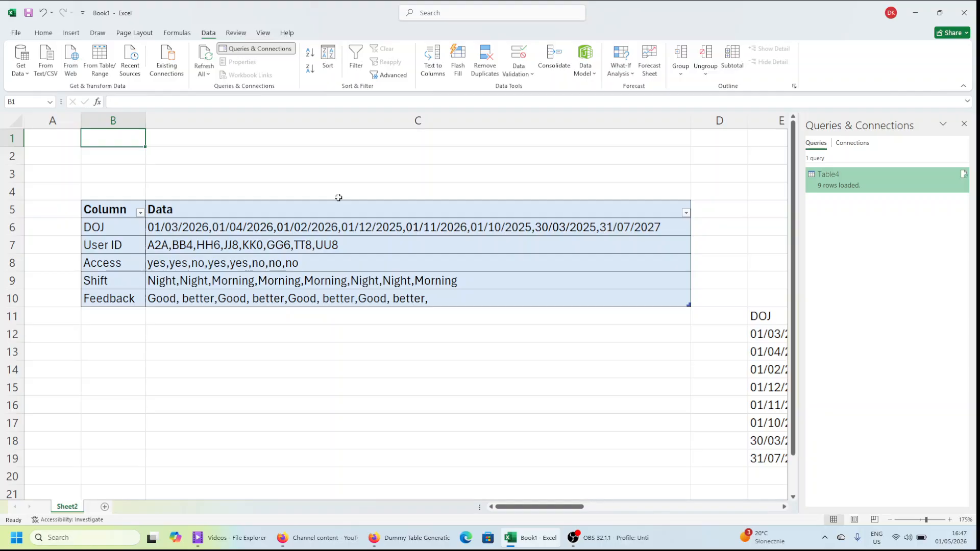
{"action": "key", "text": "Down"}
{"action": "key", "text": "Down"}
{"action": "key", "text": "Down"}
{"action": "key", "text": "Down"}
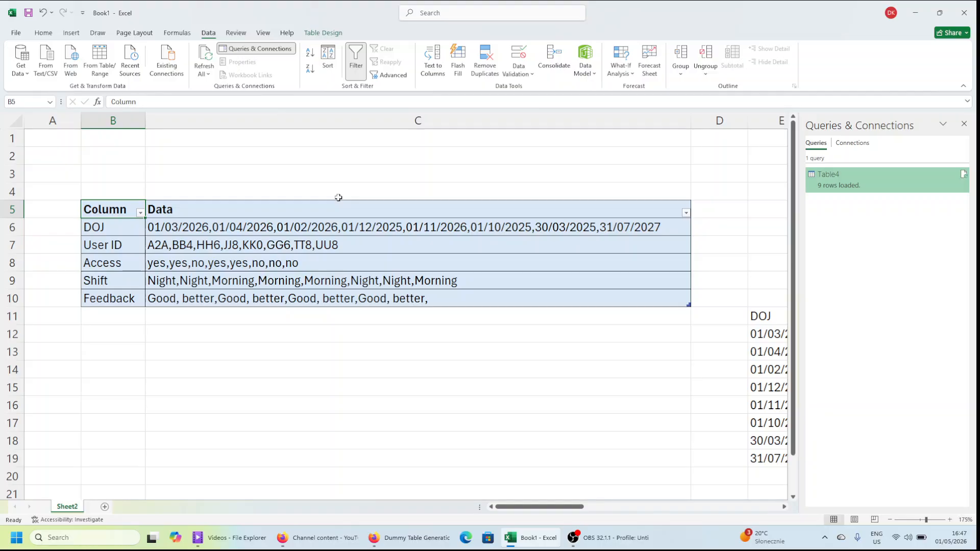
{"action": "key", "text": "ctrl+a"}
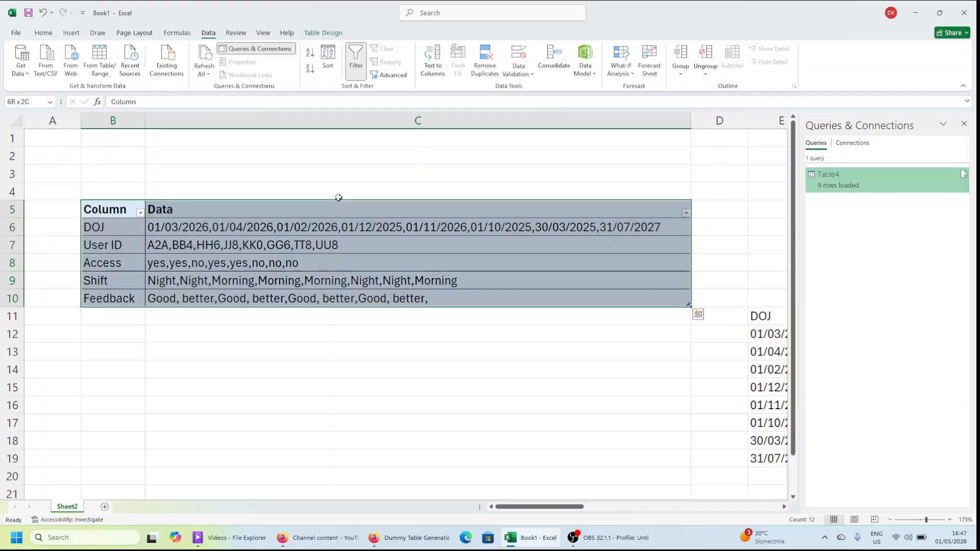
Step: Go to the DOJ header of the refreshed query table and select the entire table through its Feedback column to review it
{"action": "left_click", "coordinate": [360, 330]}
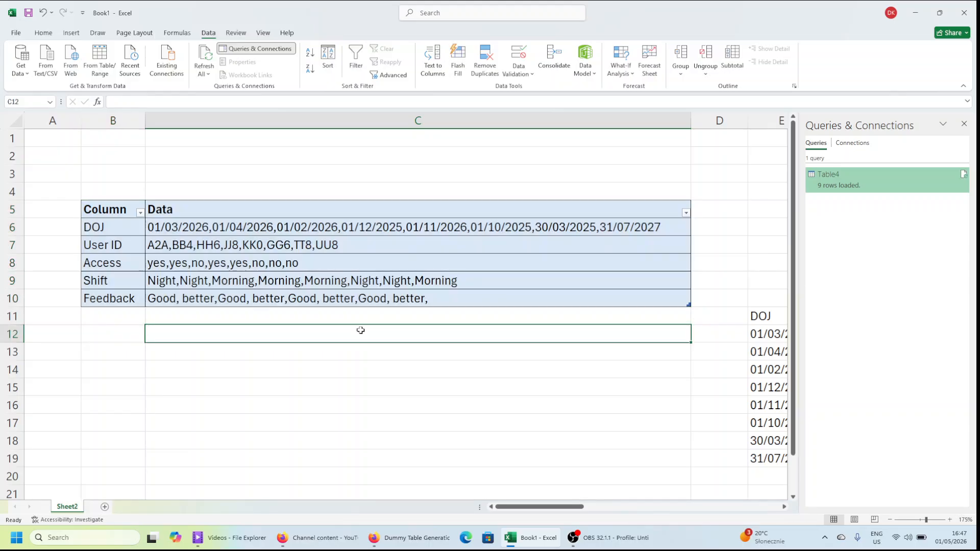
{"action": "key", "text": "Right"}
{"action": "key", "text": "Right"}
{"action": "key", "text": "Up"}
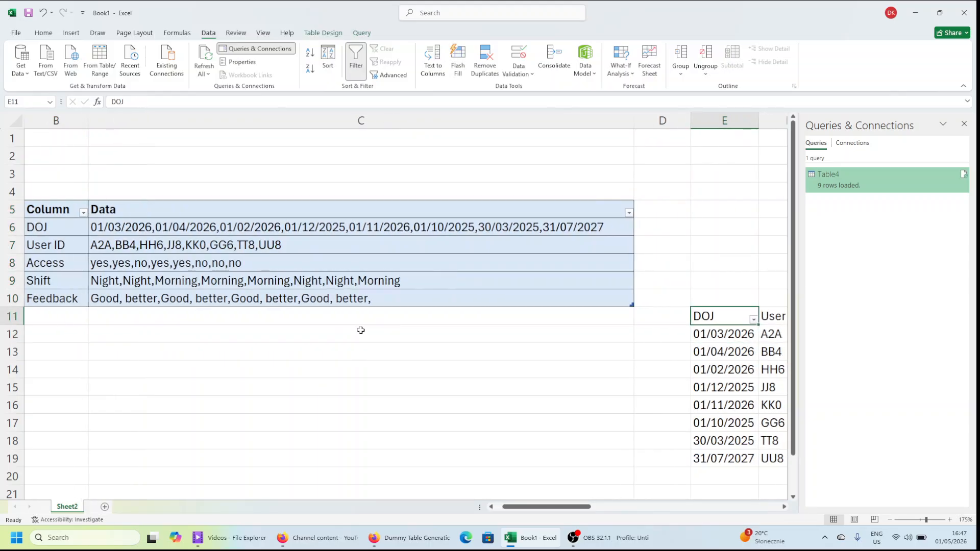
{"action": "scroll", "coordinate": [361, 331], "scroll_direction": "right", "scroll_amount": 2}
{"action": "key", "text": "ctrl+a"}
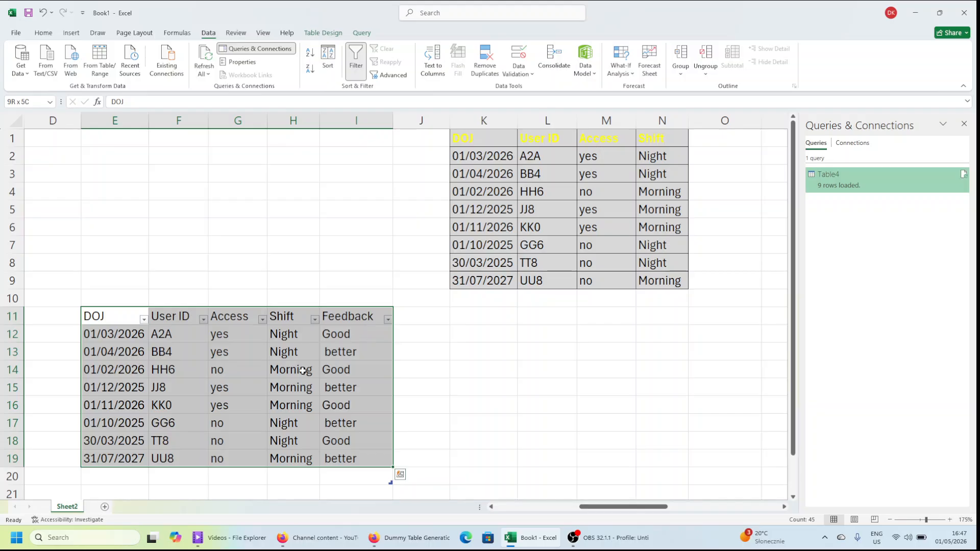
{"action": "left_click", "coordinate": [304, 371]}
{"action": "mouse_move", "coordinate": [607, 537]}
{"action": "left_click", "coordinate": [641, 459]}
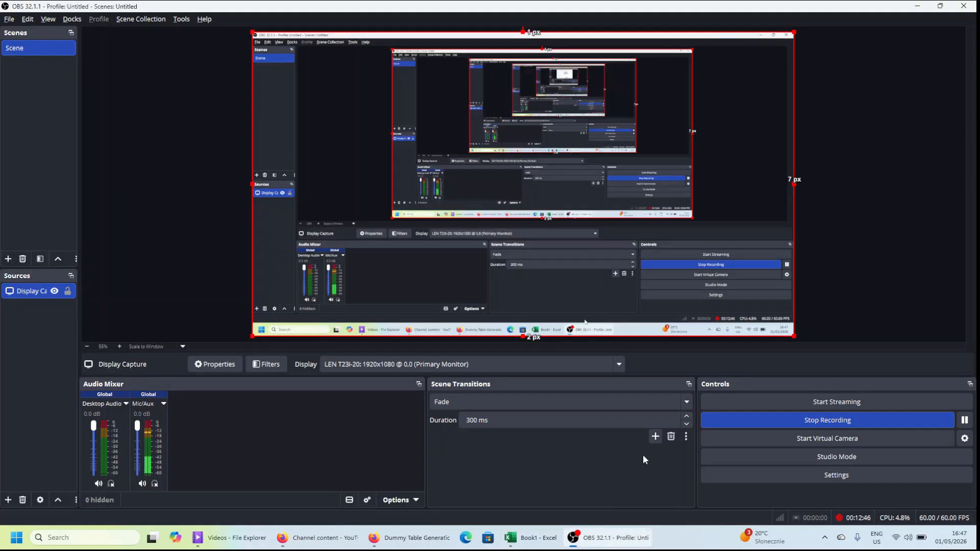